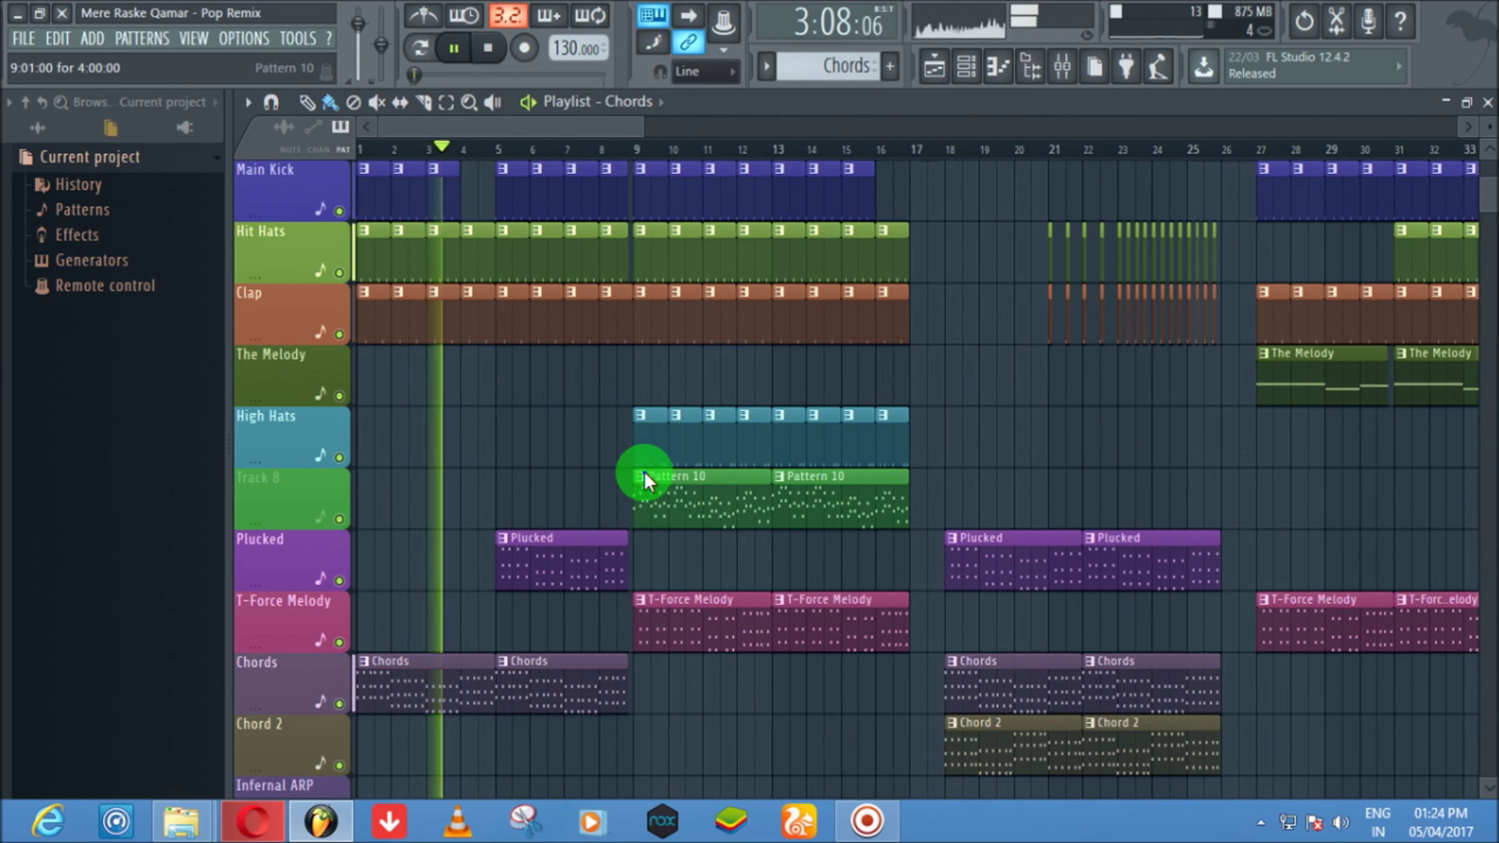
Step: Rename Pattern 10 as "Intro Melody" and give its playlist track the same name
left_click(732, 584)
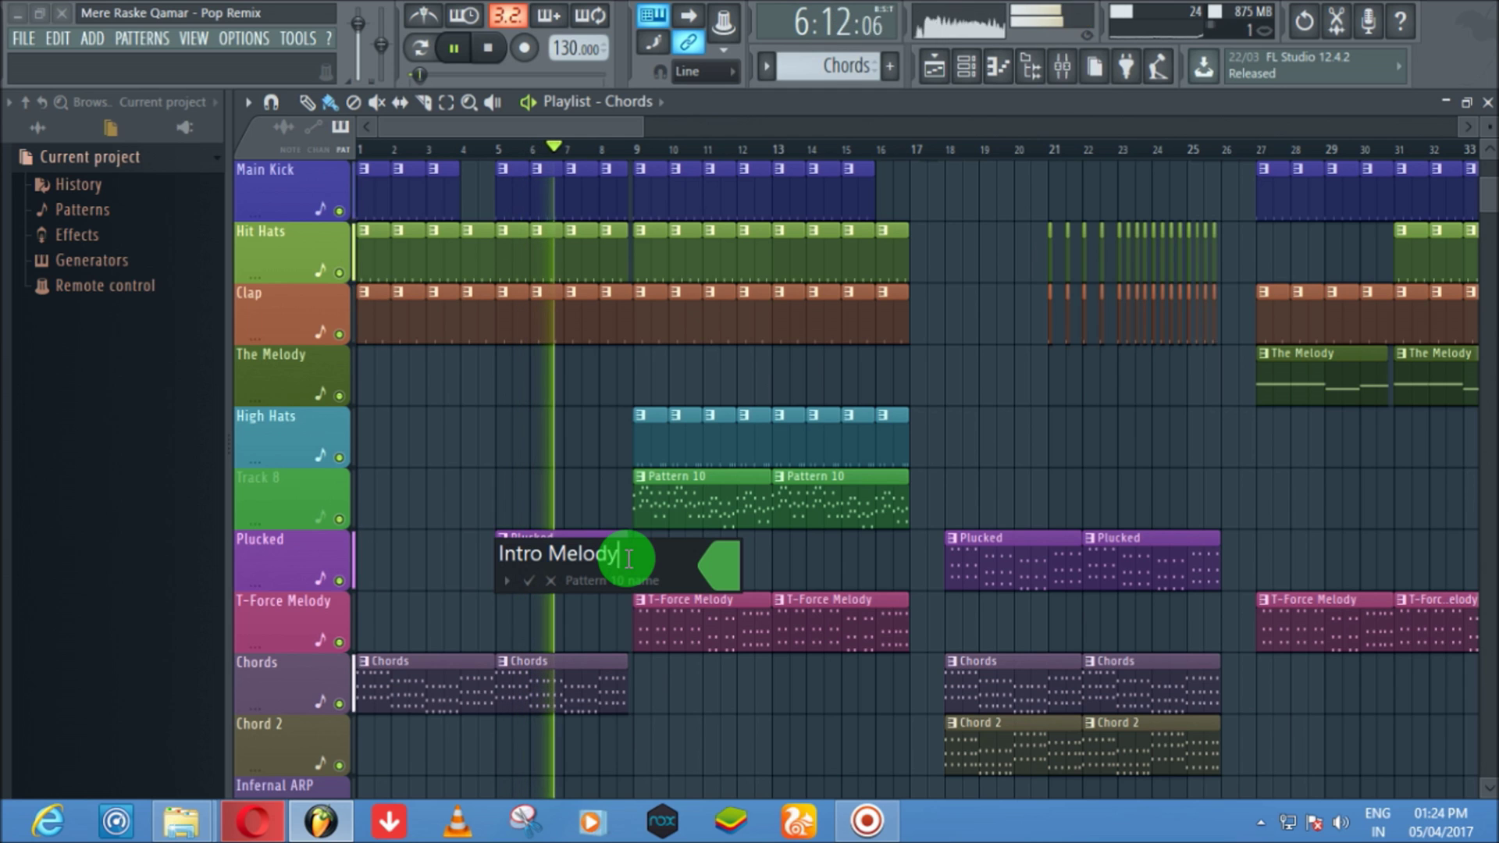
type("Intro Melody")
key("Return")
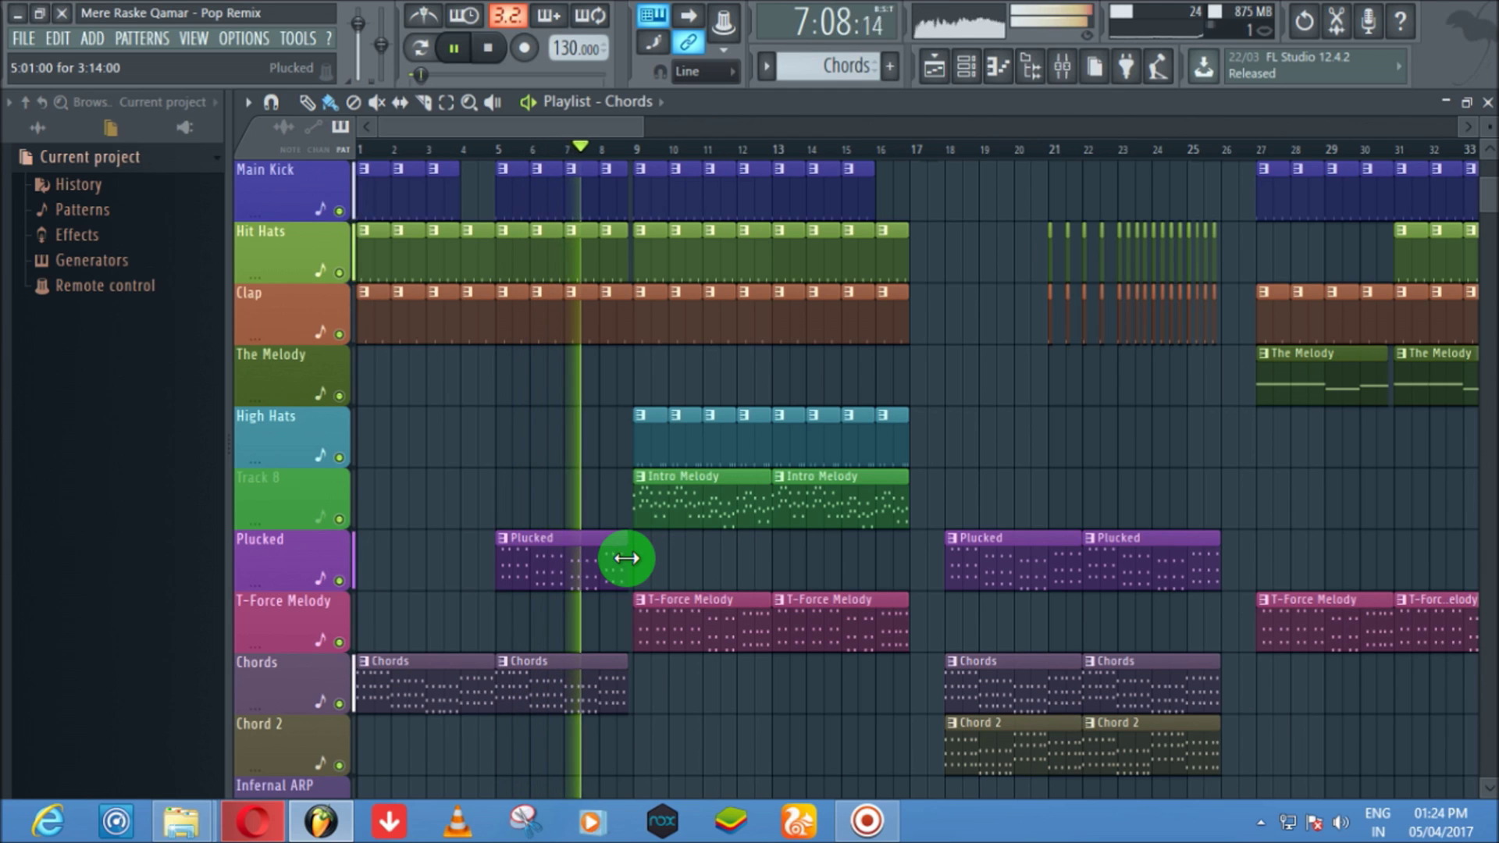
right_click(337, 490)
left_click(375, 421)
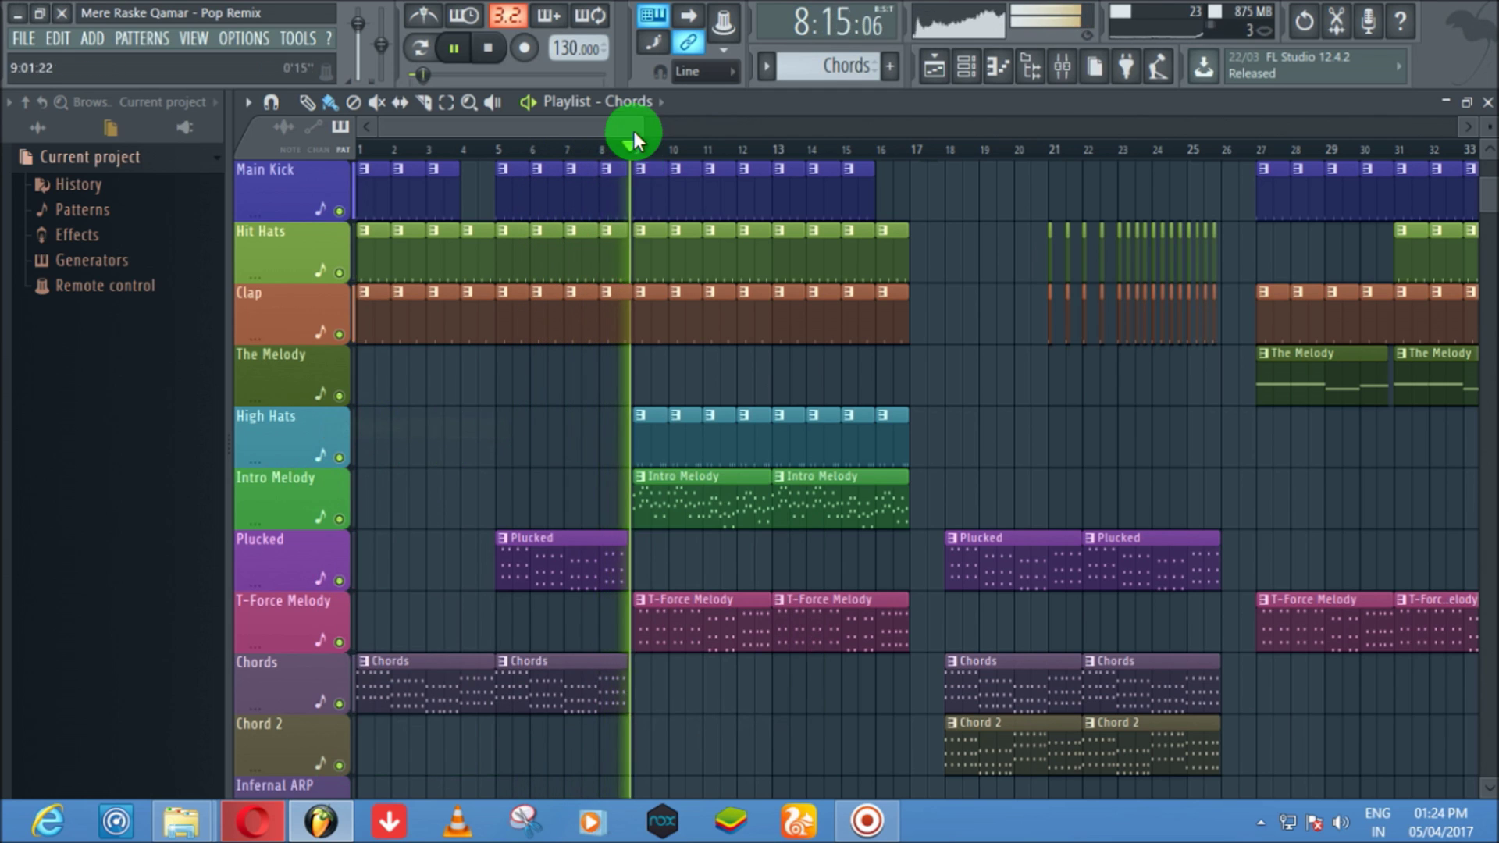
Step: Open the Intro Melody pattern in the piano roll and show its Sylenth1 #2 notes
scroll(625, 133, "right", 3)
left_click(553, 512)
left_click(996, 67)
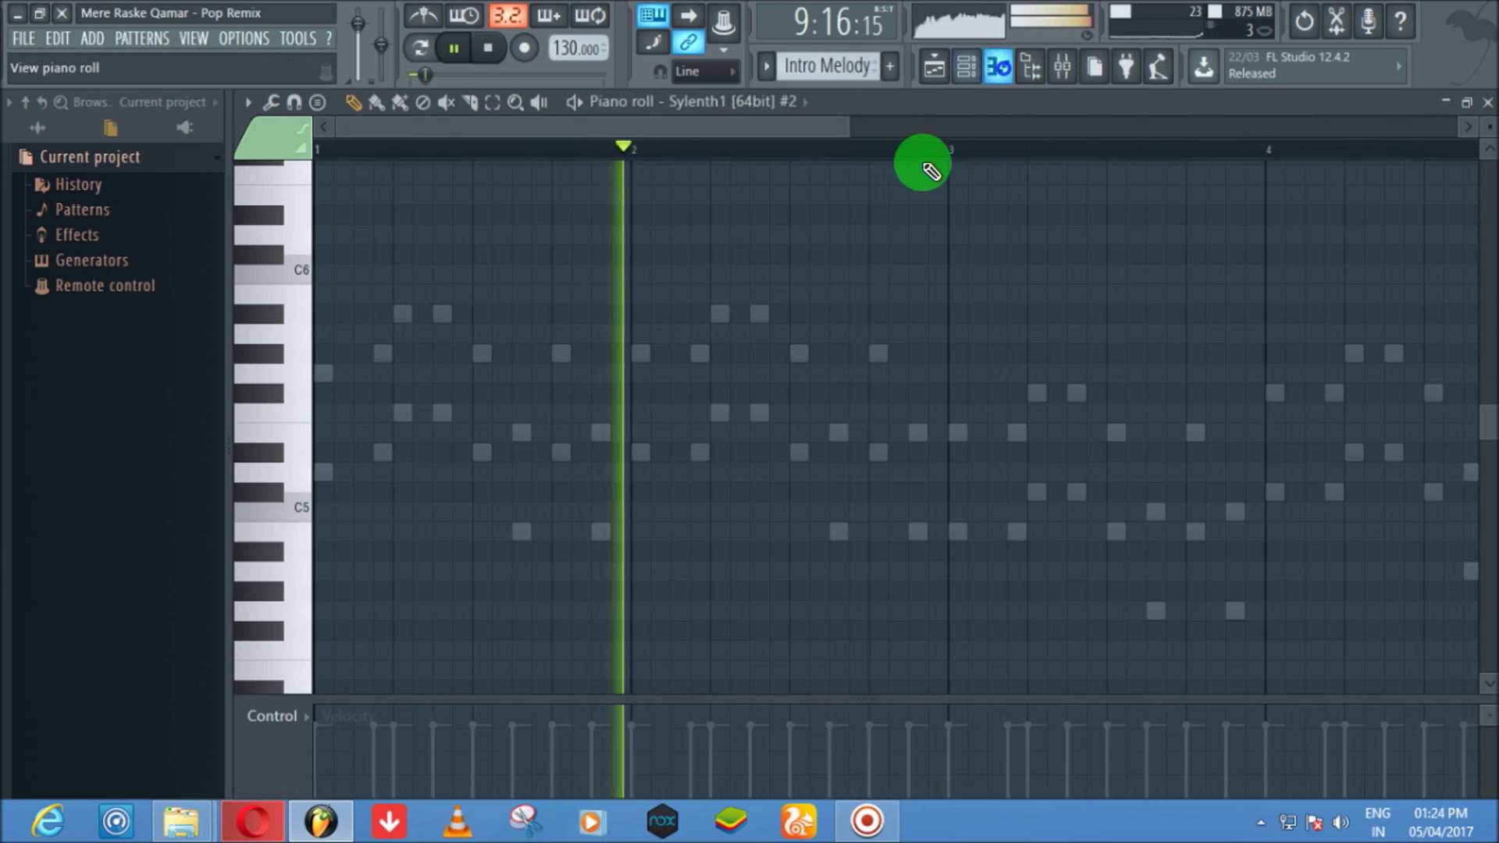
left_click(754, 313)
scroll(816, 160, "down", 3)
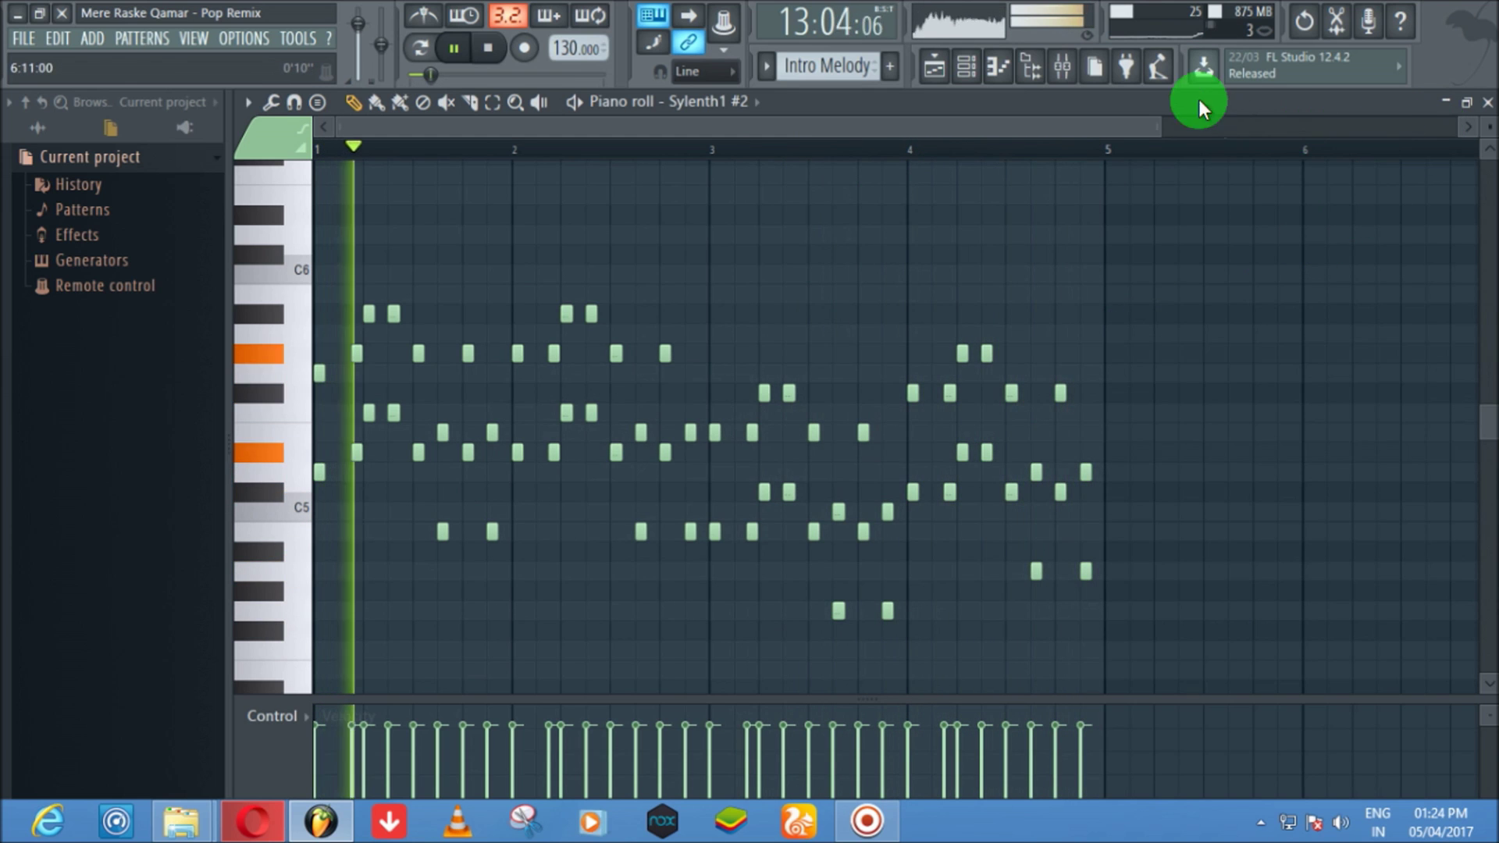
Step: View the project picker with all patterns and channels and return to the playlist
left_click(1095, 71)
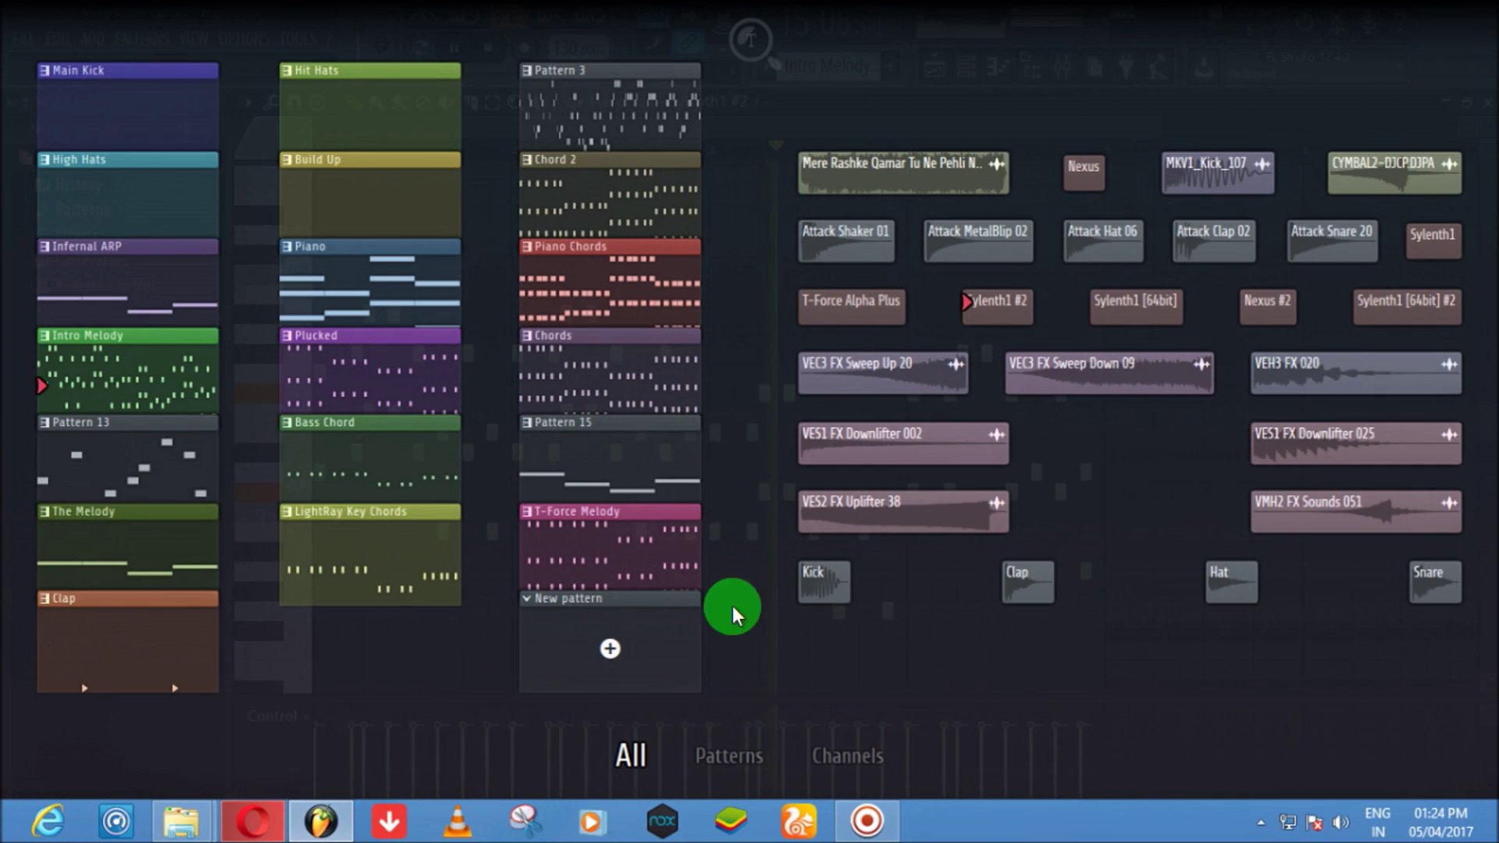
left_click(614, 750)
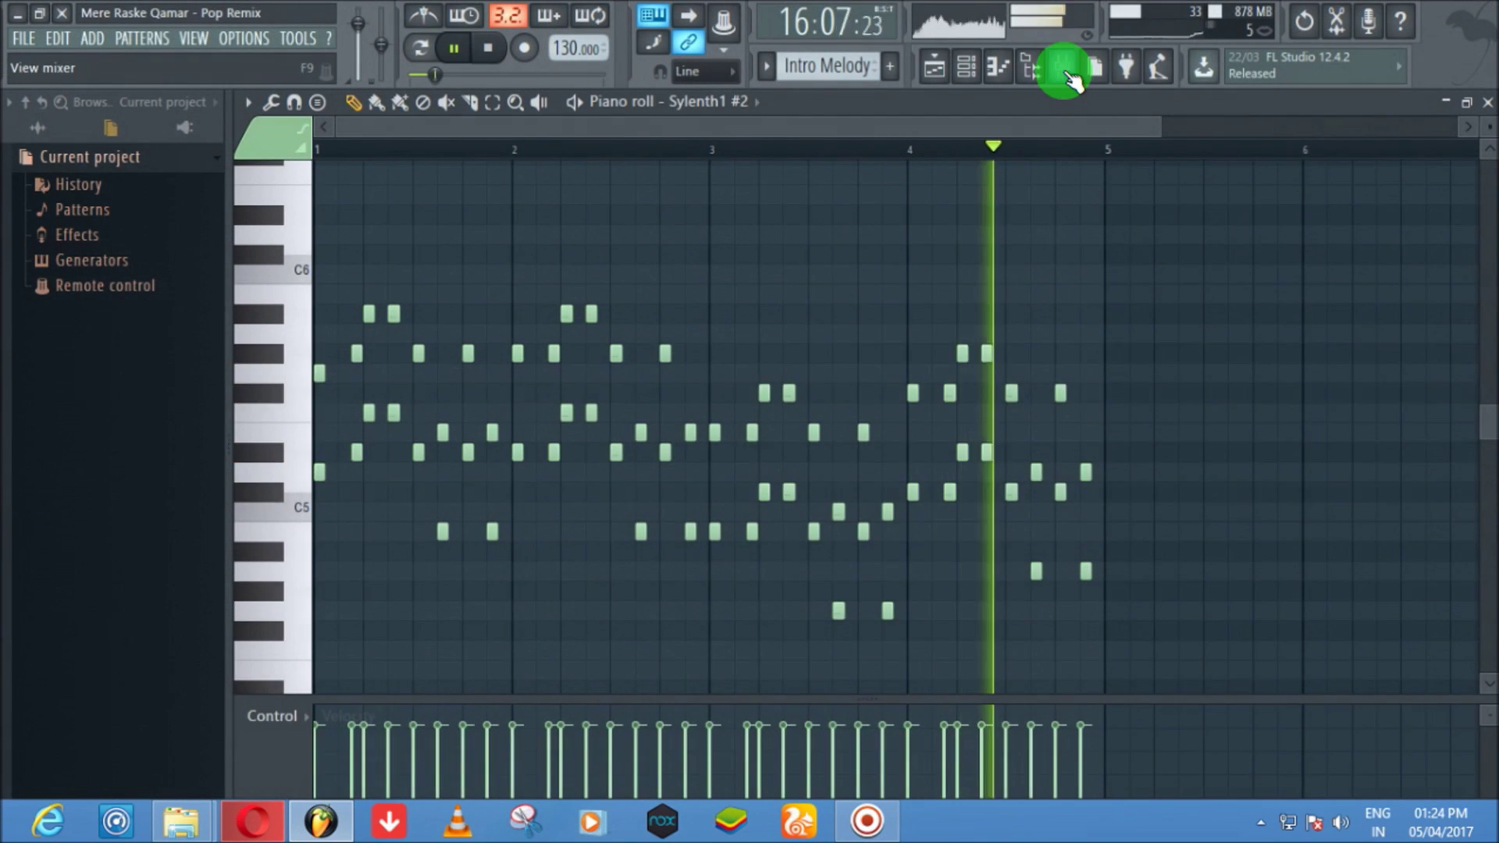
left_click(1059, 71)
left_click(933, 71)
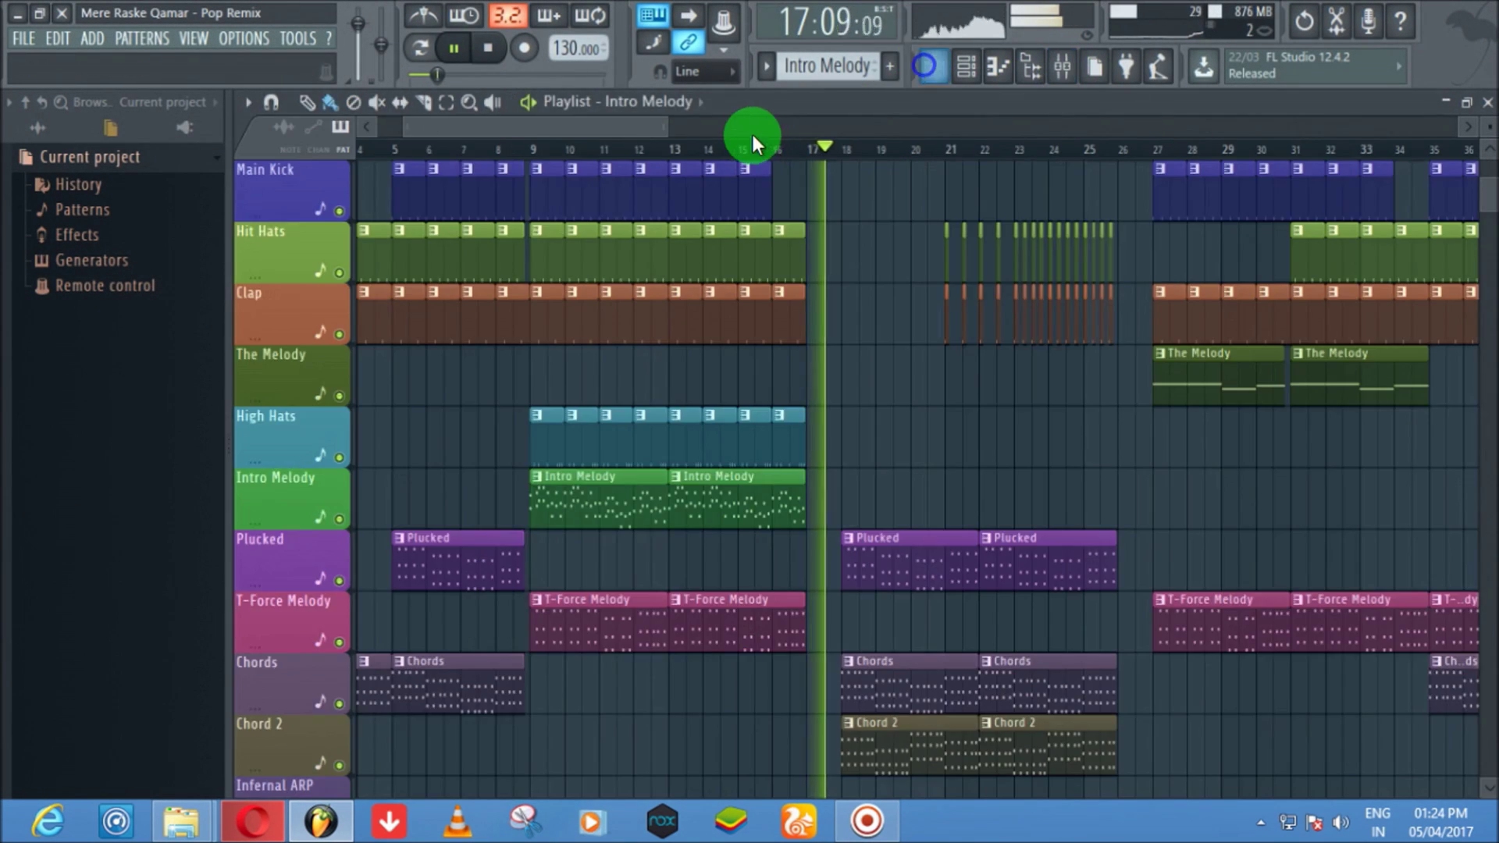
Step: Select the Chords pattern in the playlist and view its notes in the piano roll
scroll(650, 177, "up", 2)
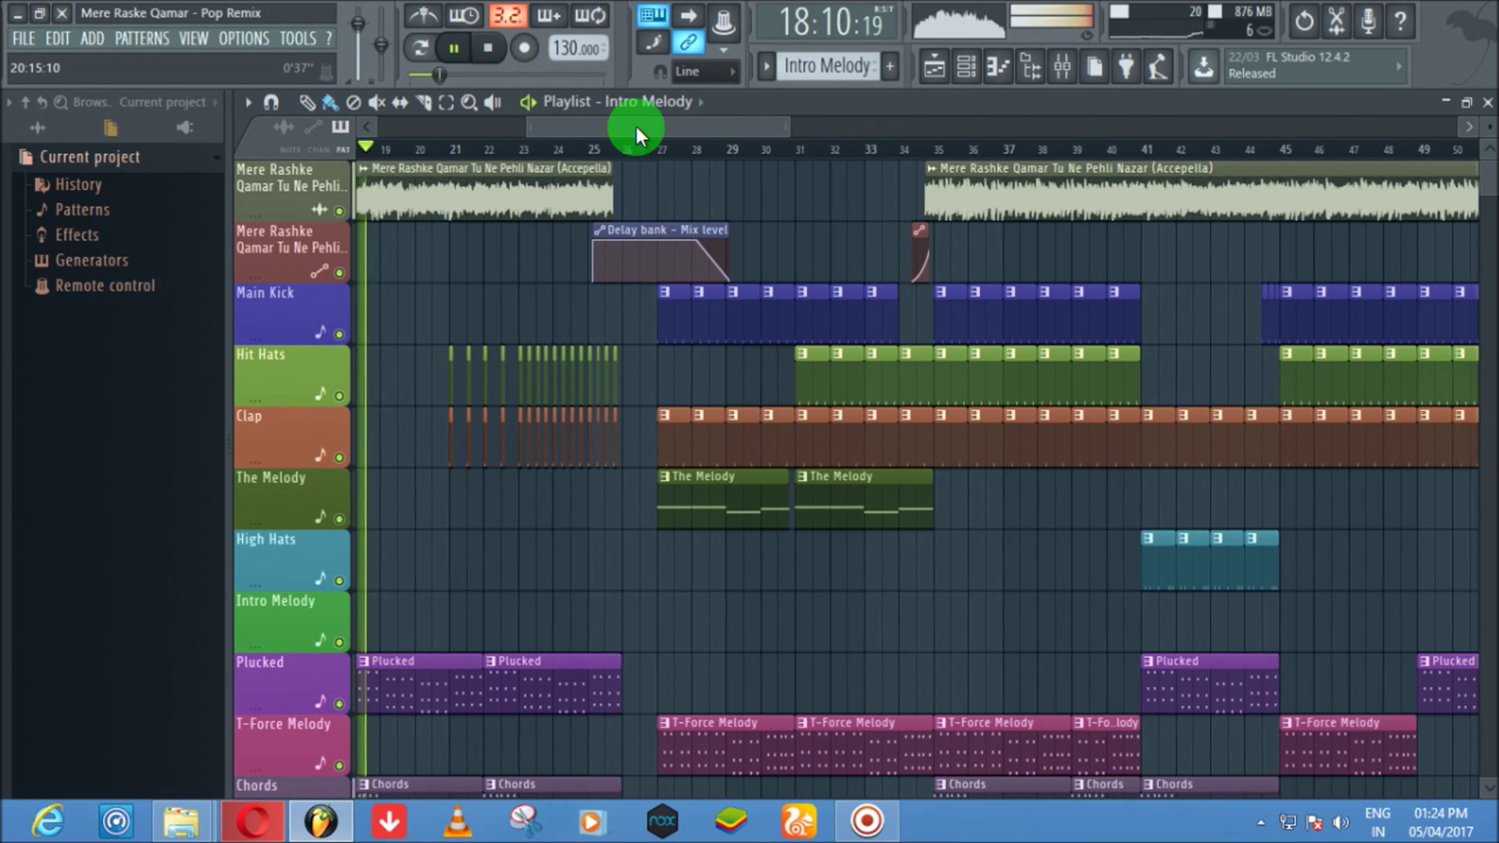
scroll(526, 379, "down", 4)
left_click(508, 564)
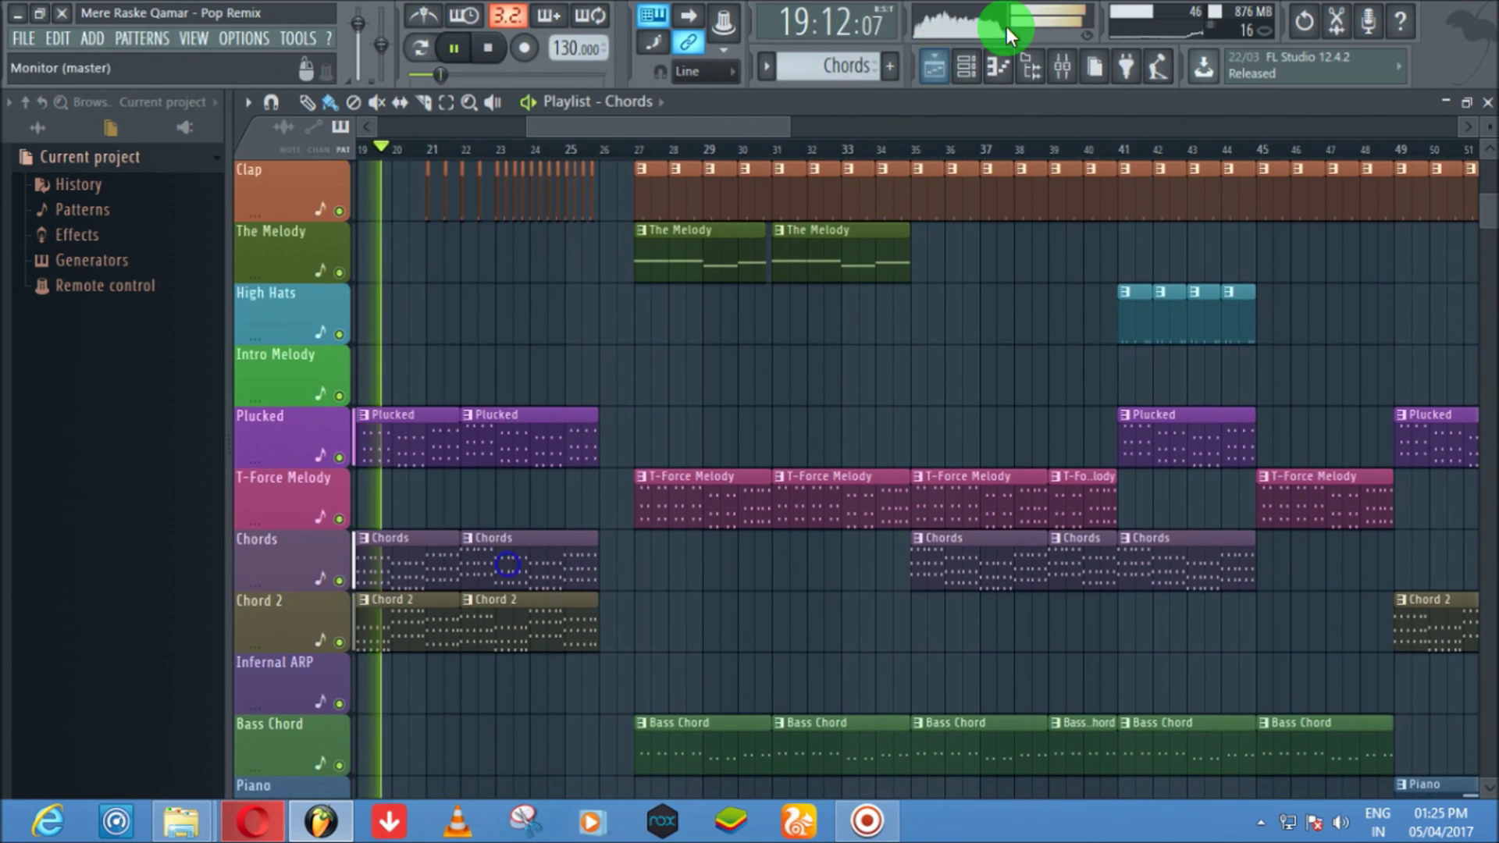
left_click(998, 68)
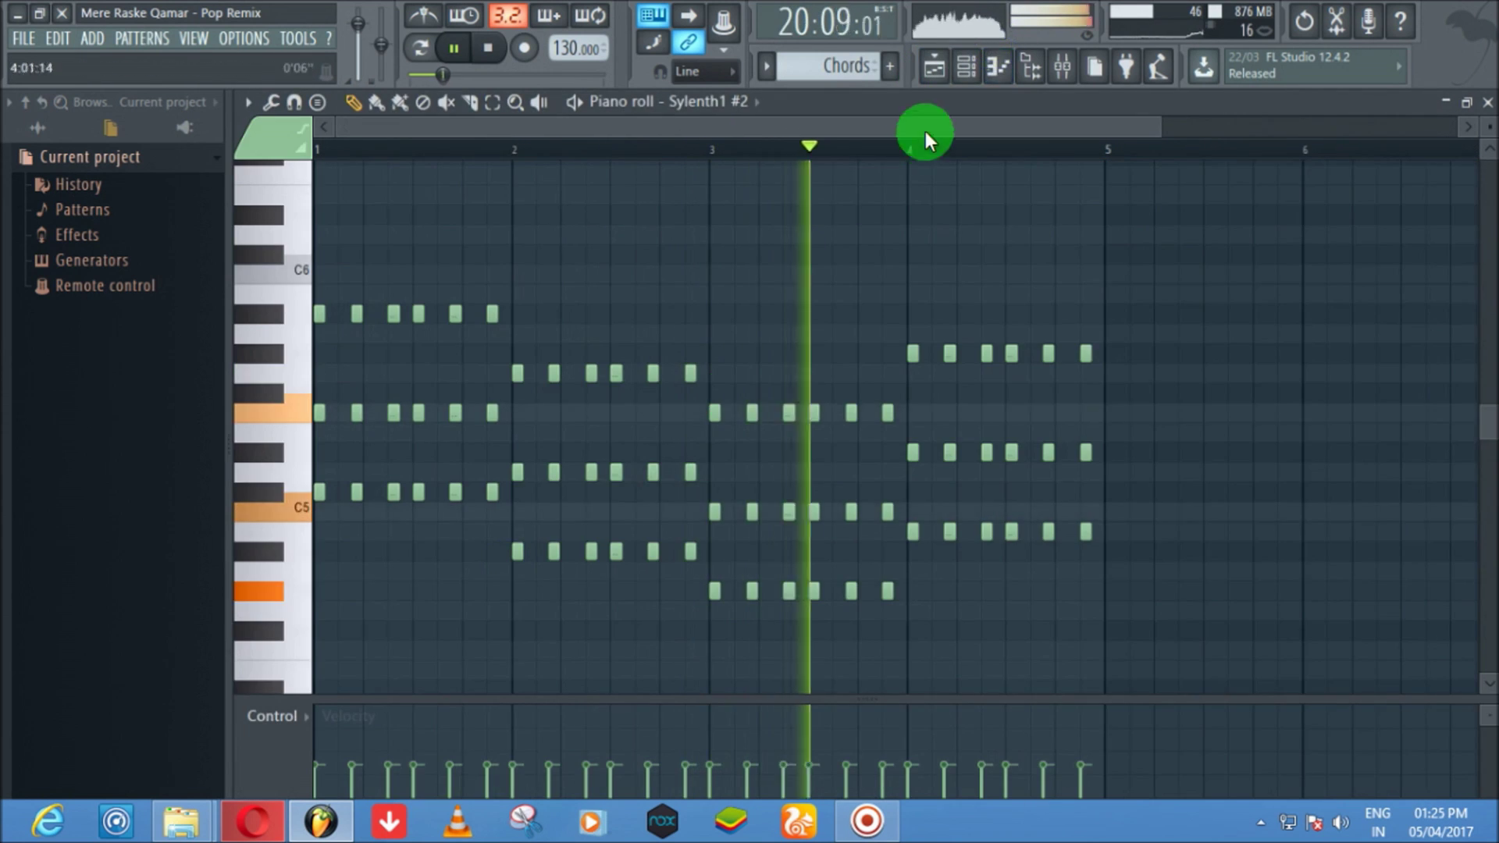
Step: Inspect the preset and settings of the Sylenth1 #2 instrument that plays the Chords pattern, and close it
left_click(966, 69)
left_click(562, 476)
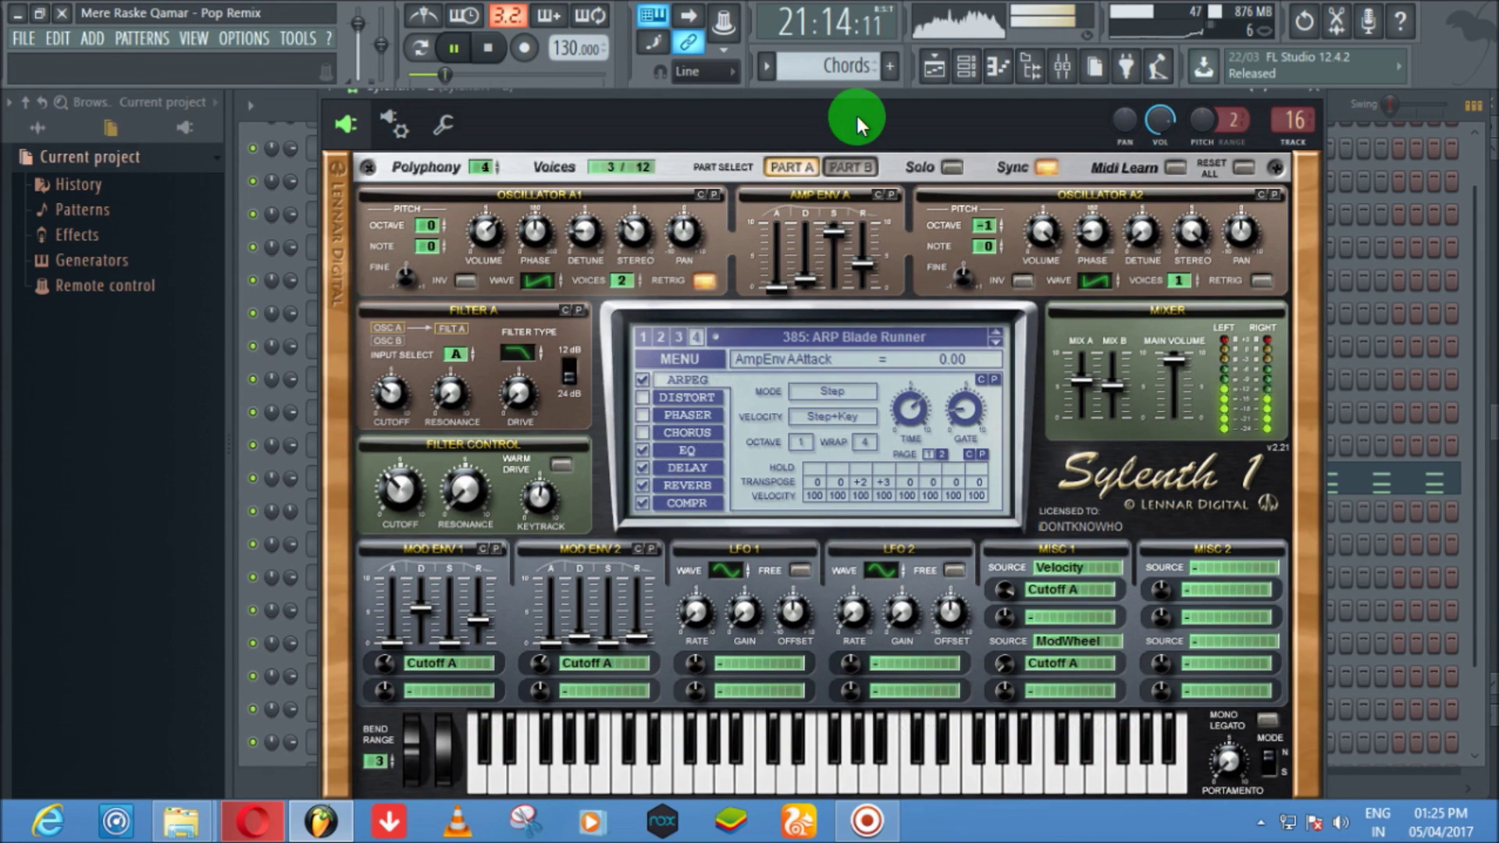
left_click_drag(864, 96, 857, 97)
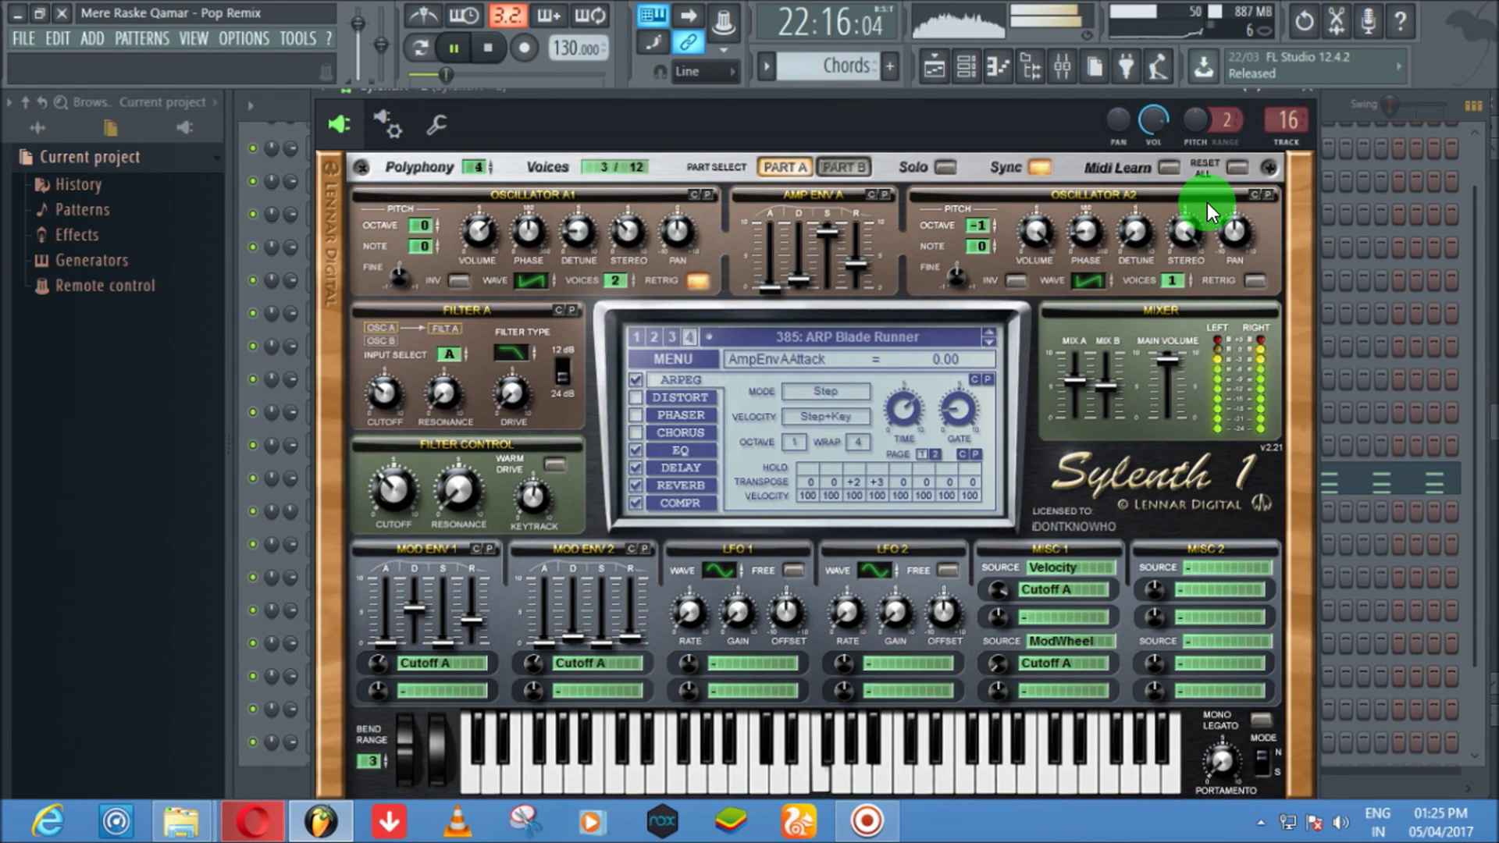
left_click(1315, 100)
Step: Review the playlist section from bar 27 and display the T-Force Melody pattern's notes in the piano roll
left_click(938, 69)
scroll(680, 244, "up", 4)
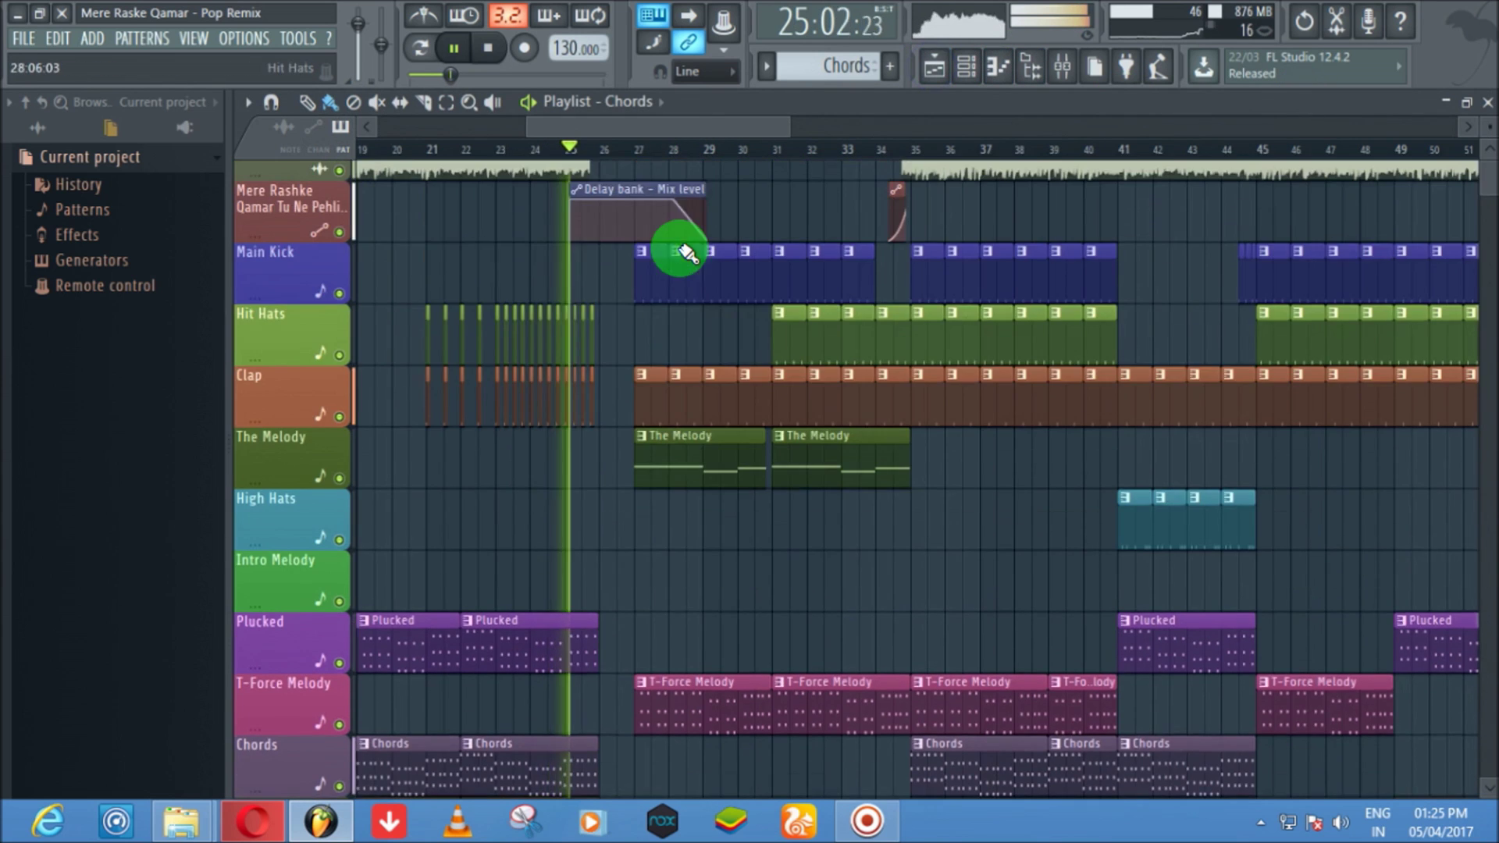
left_click_drag(635, 130, 638, 404)
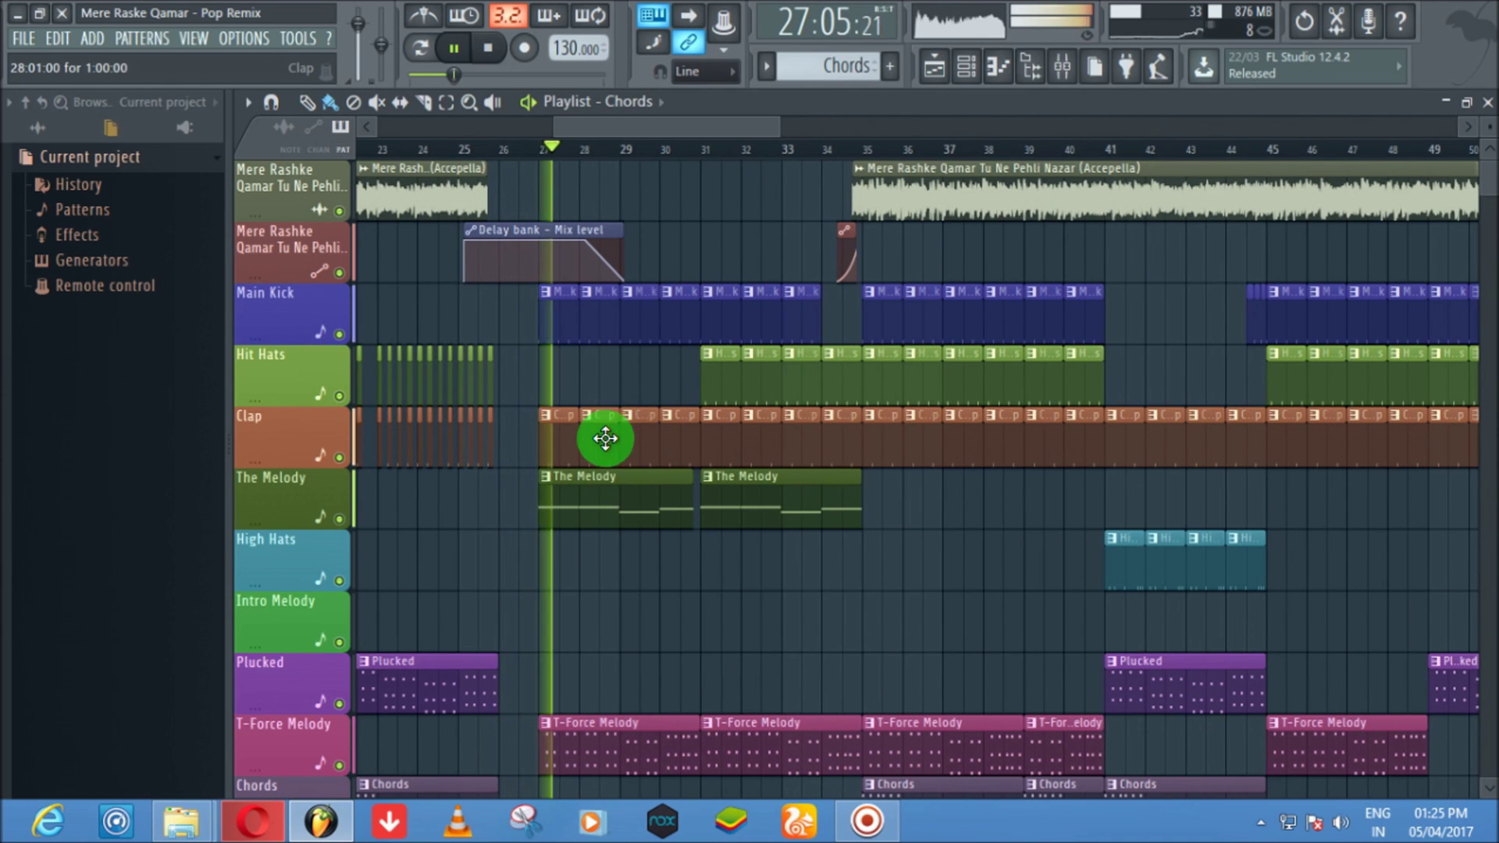
scroll(607, 431, "down", 6)
left_click(614, 397)
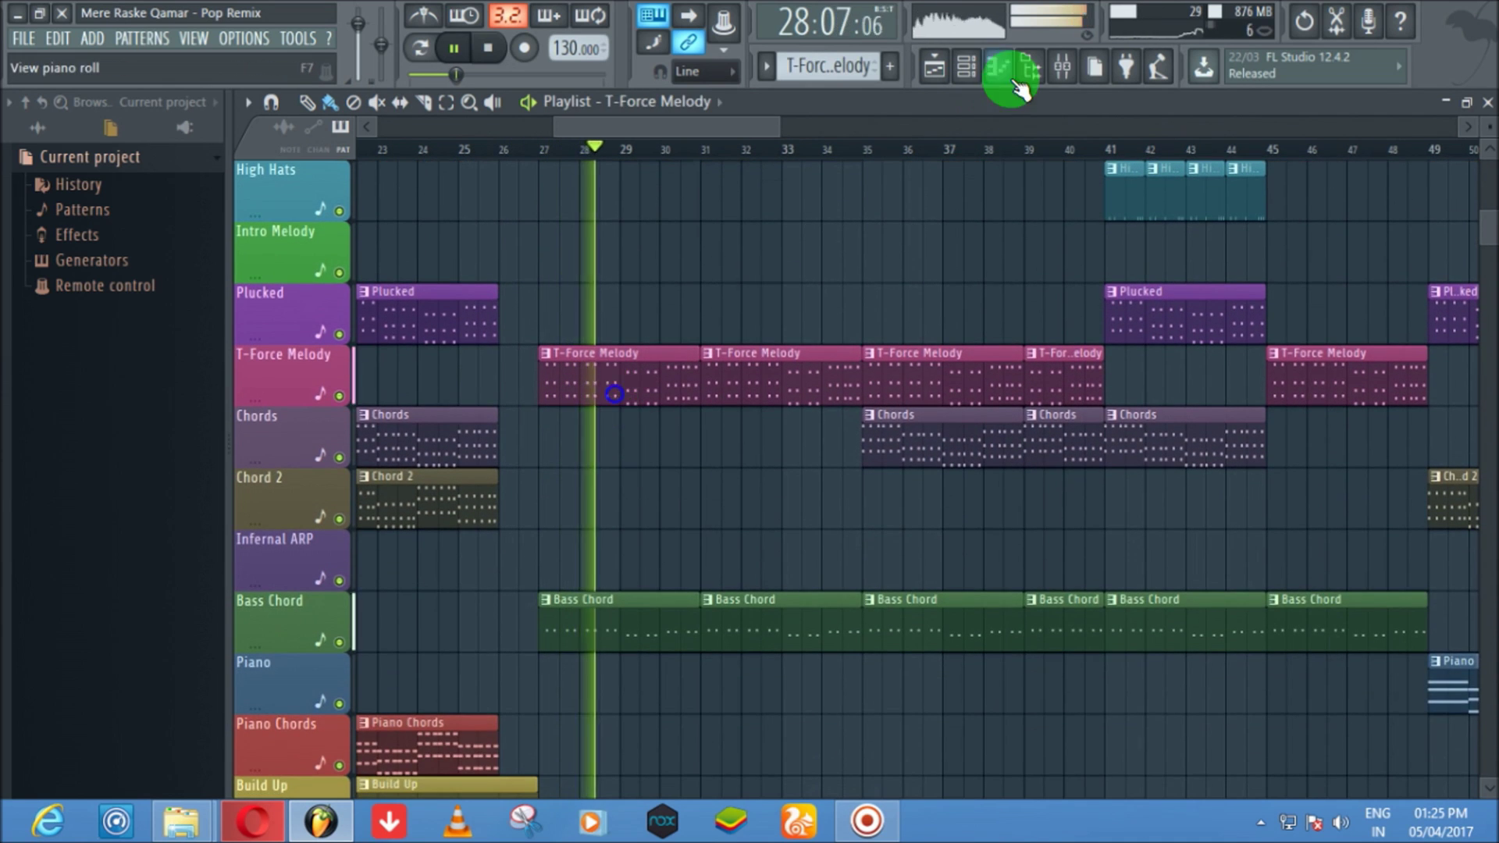
left_click(969, 67)
left_click(699, 442)
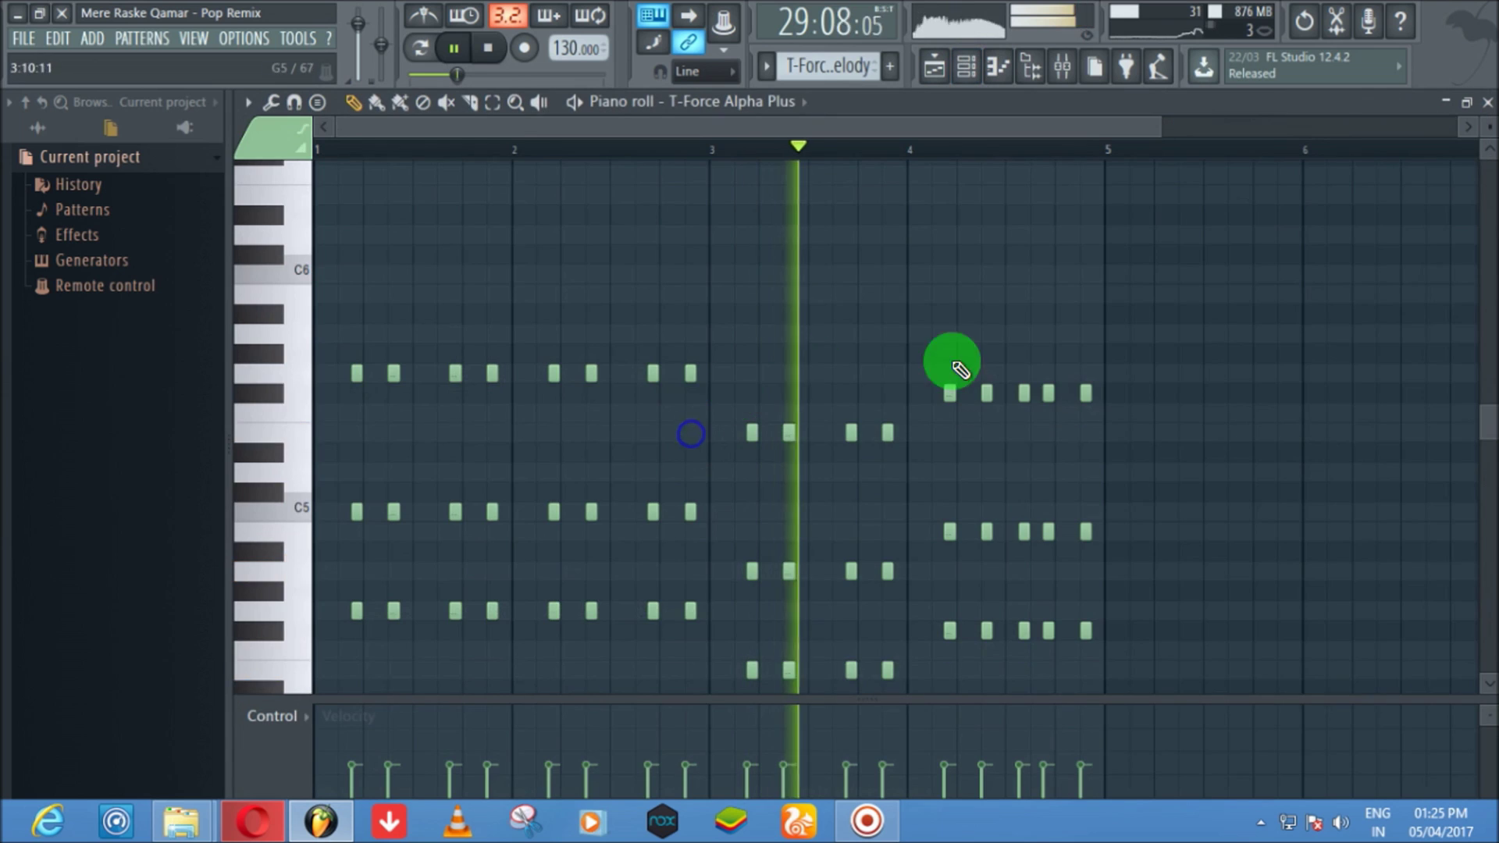
Step: Inspect the T-Force Alpha Plus synth's preset and settings, close it and return to the playlist
left_click(1454, 155)
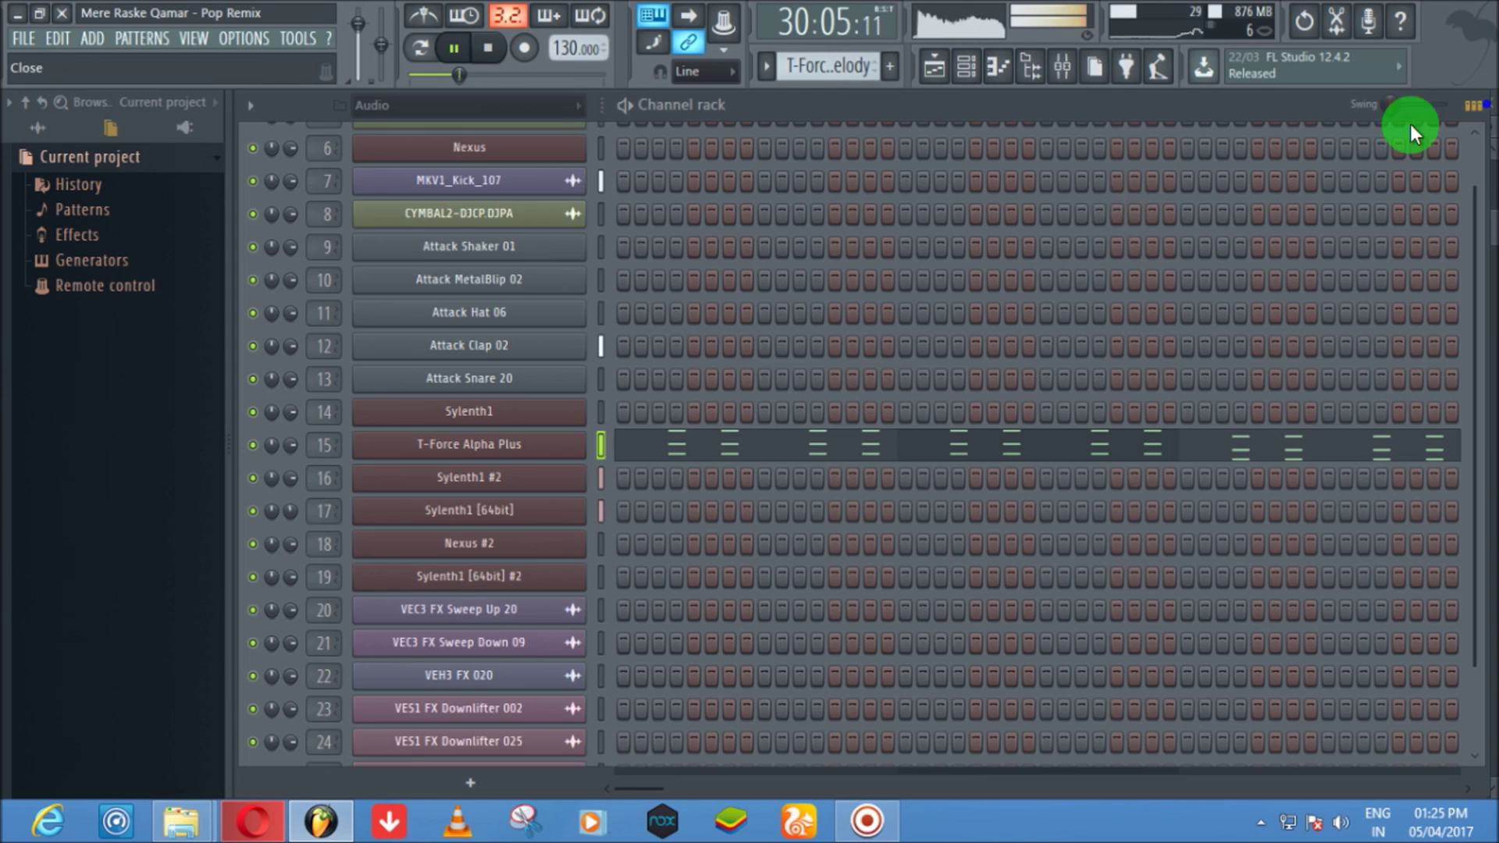
left_click(560, 456)
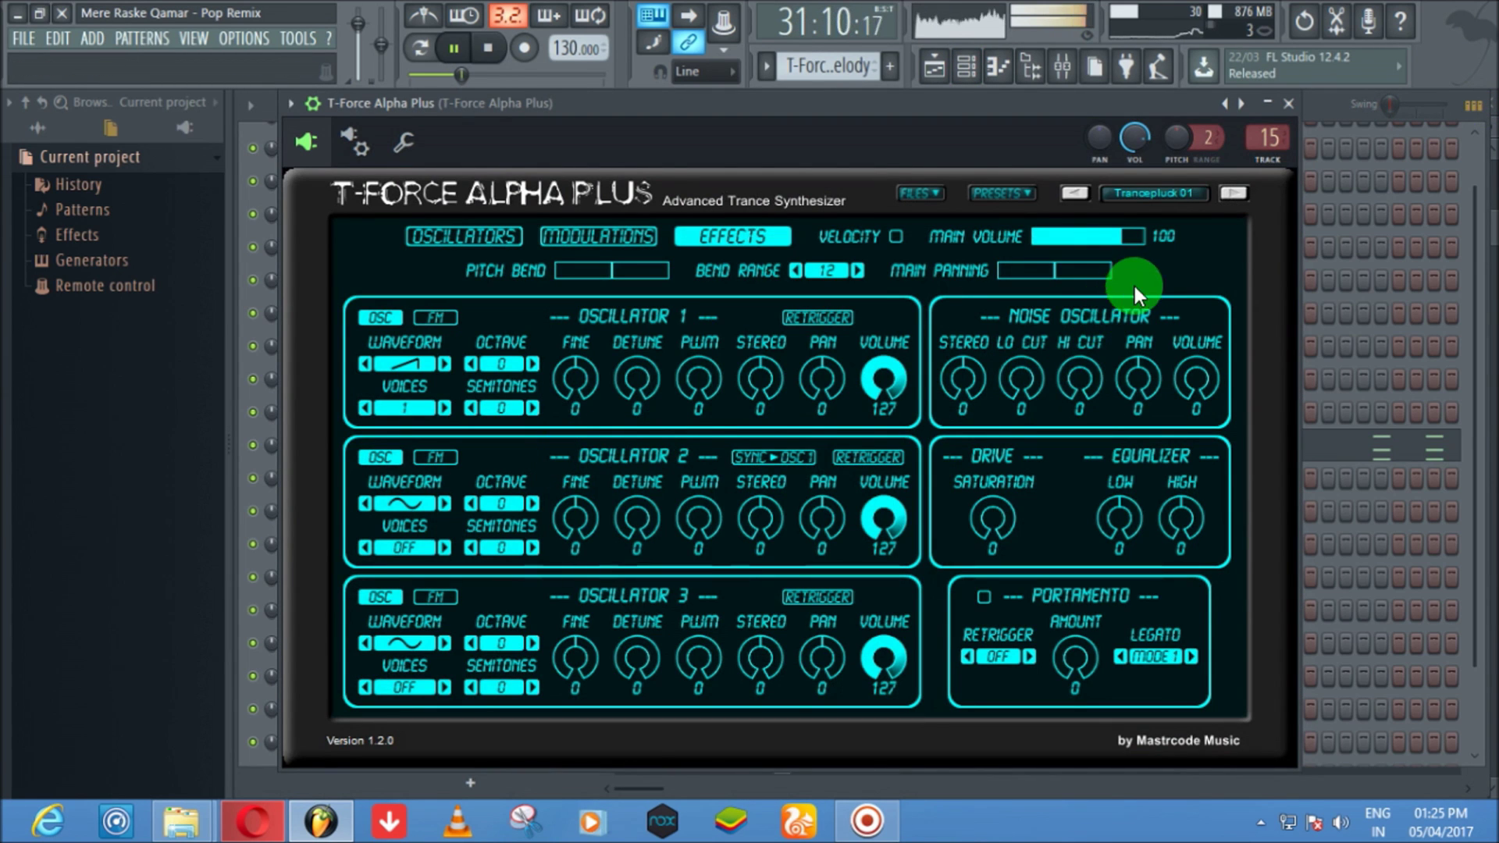
left_click(1288, 104)
left_click(934, 67)
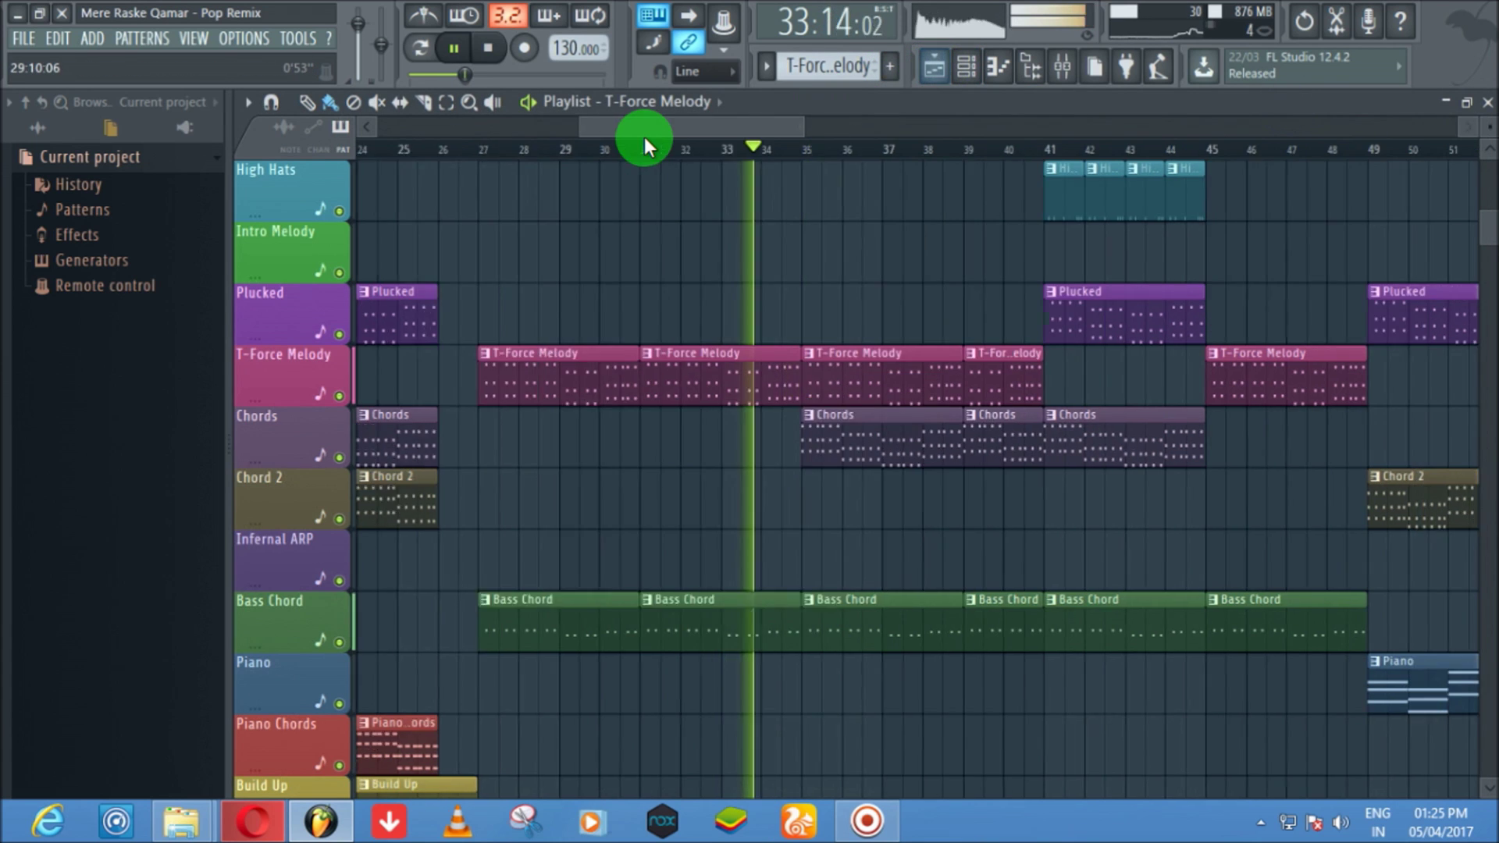
Step: Select the LightRay Key Chords pattern and inspect the preset of its Sylenth1 [64bit] #2 instrument
scroll(636, 174, "up", 6)
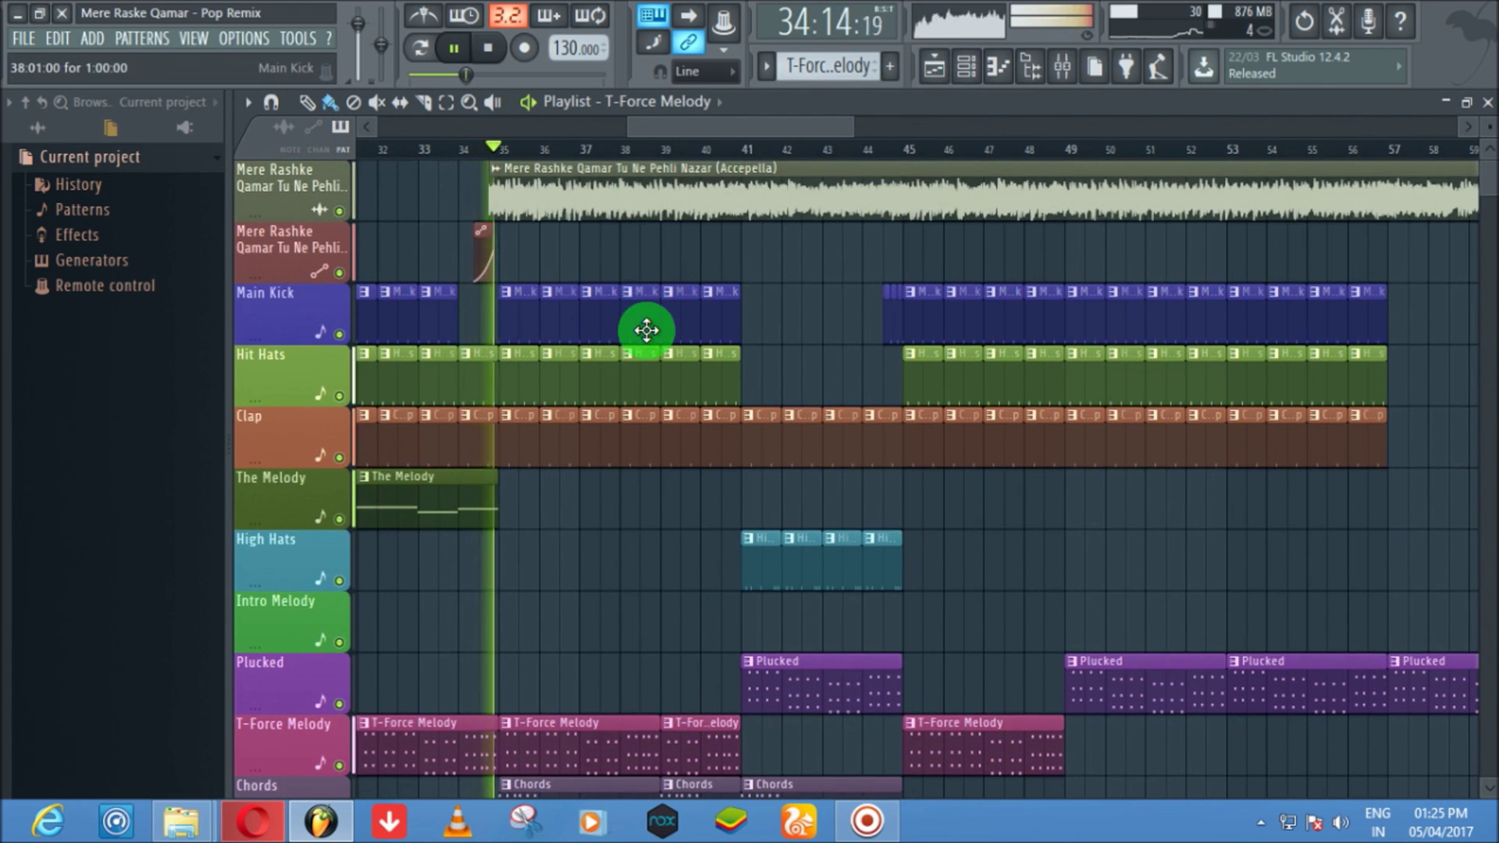
scroll(647, 332, "down", 9)
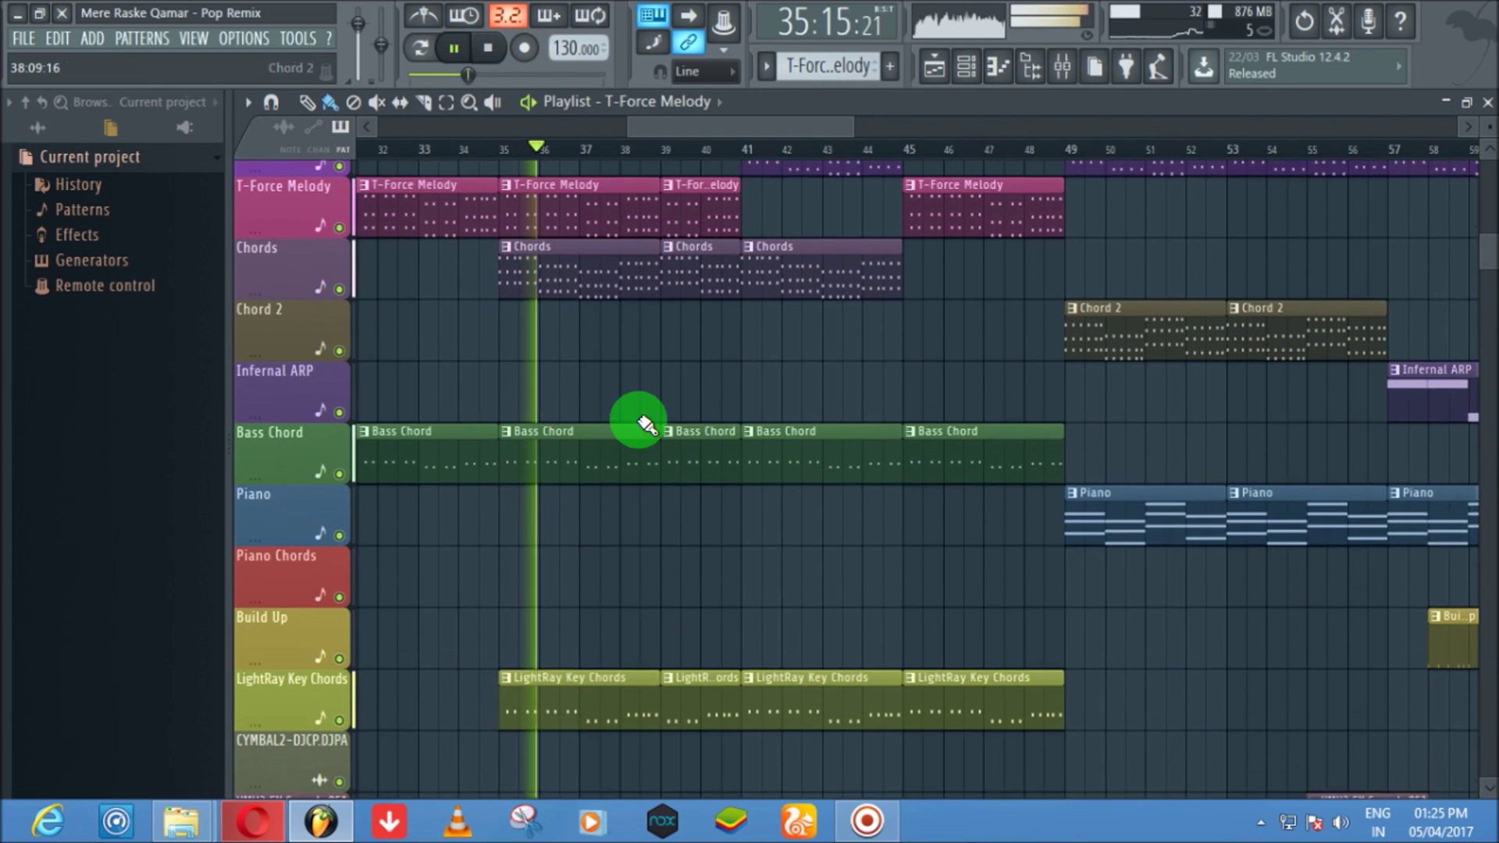
scroll(647, 424, "down", 1)
left_click(546, 683)
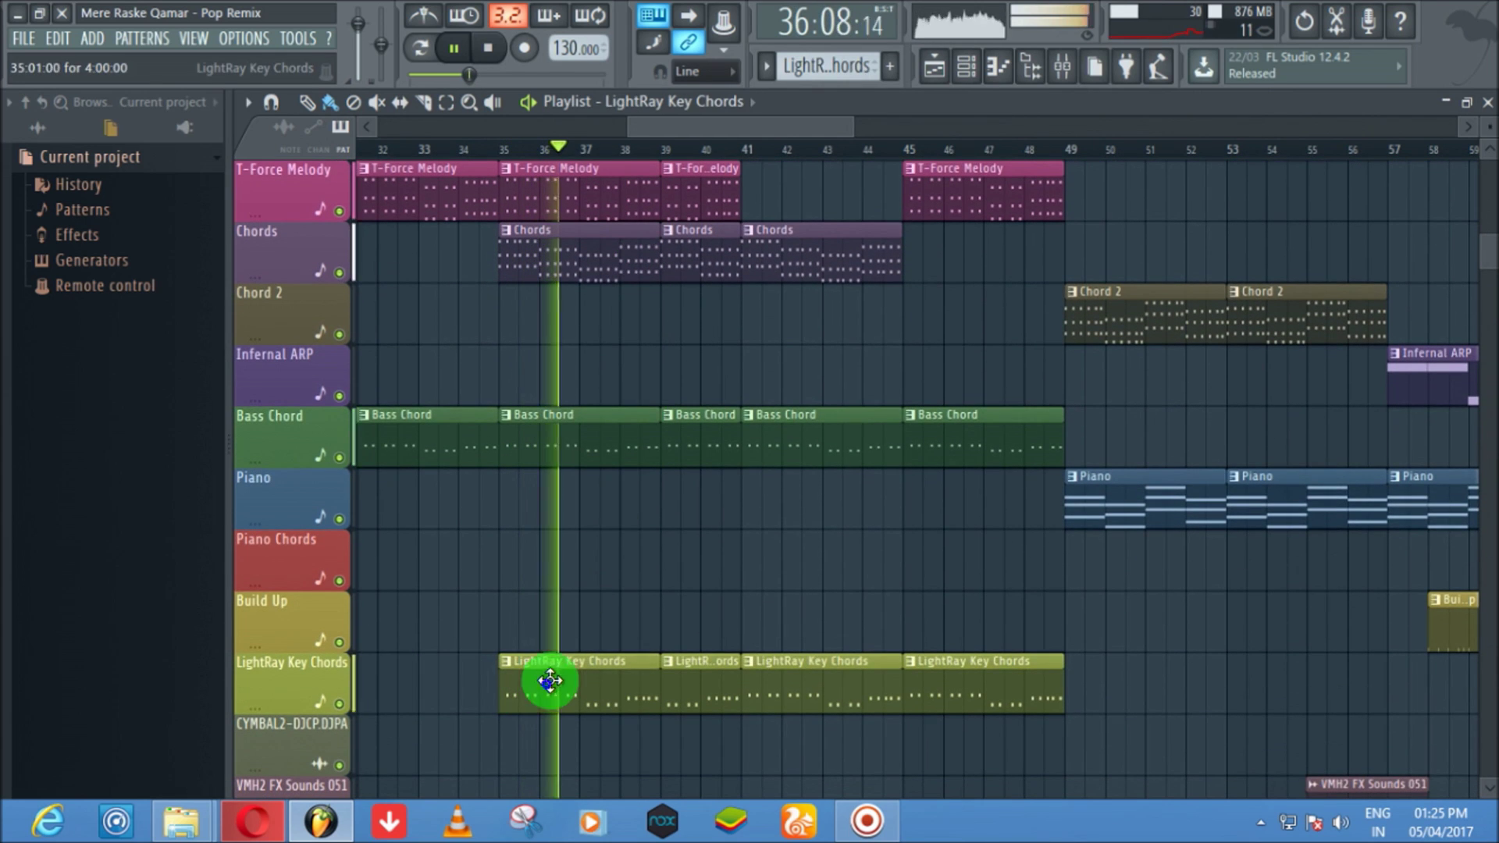
left_click(968, 72)
left_click(567, 578)
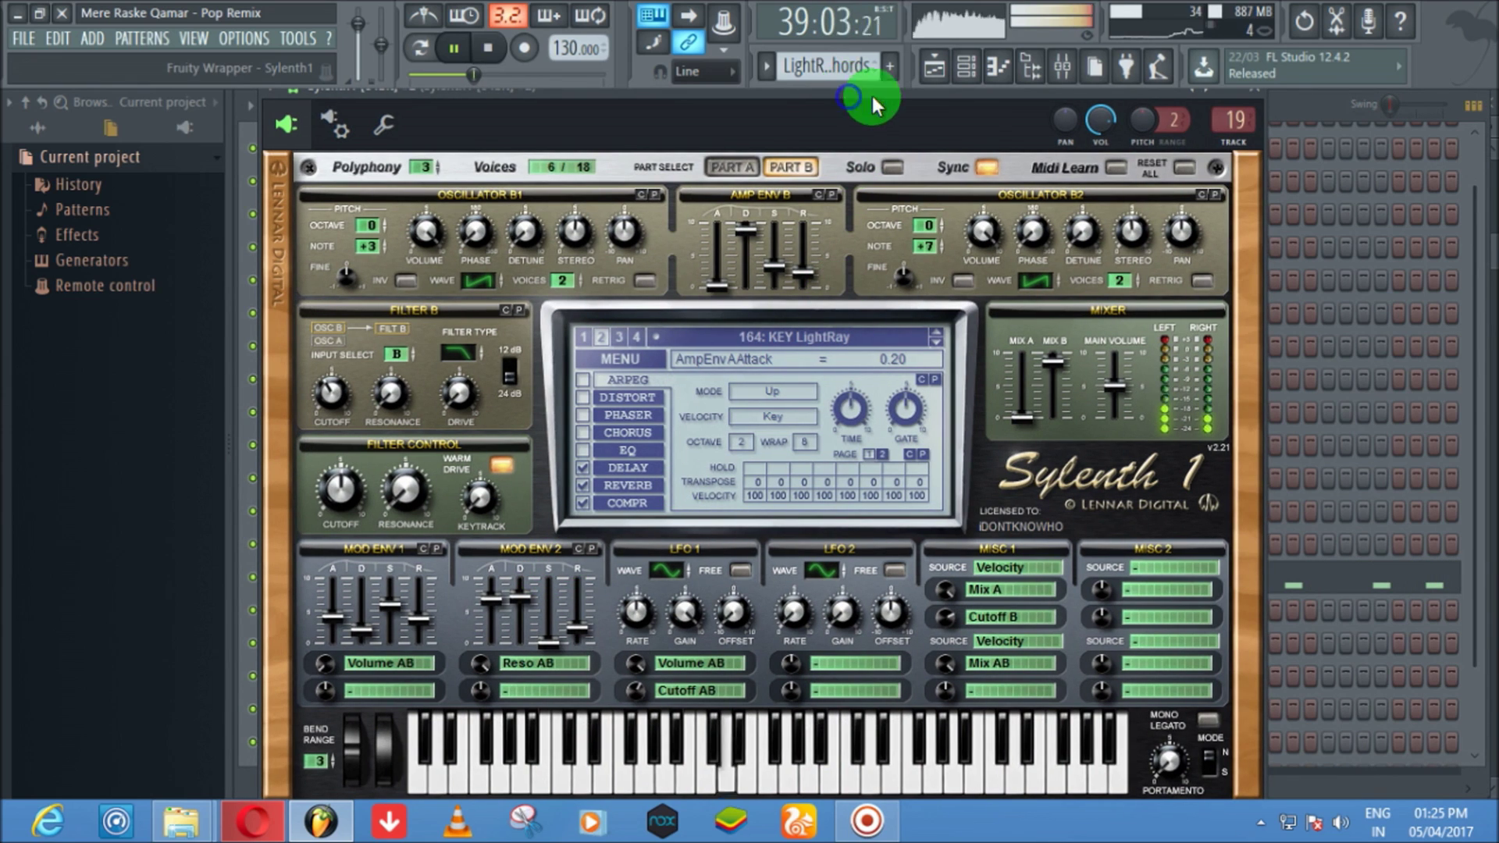
left_click(1254, 92)
Step: Examine the effects on the vocal's mixer track, including the Fruity parametric EQ 2 curve, and close the mixer
left_click(1058, 74)
left_click(298, 490)
left_click(1342, 487)
left_click(1332, 478)
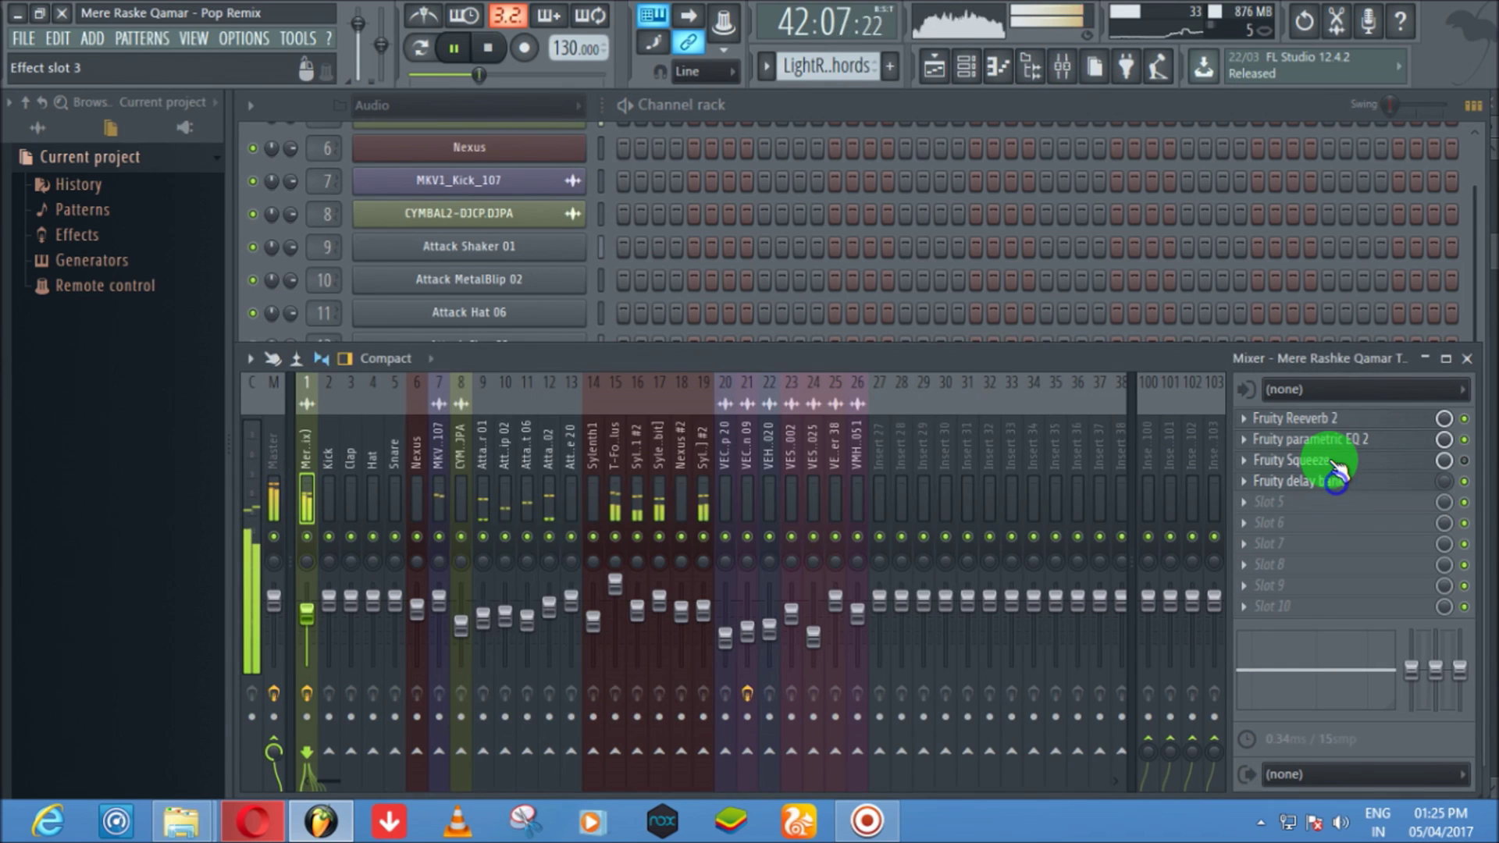
left_click(1330, 440)
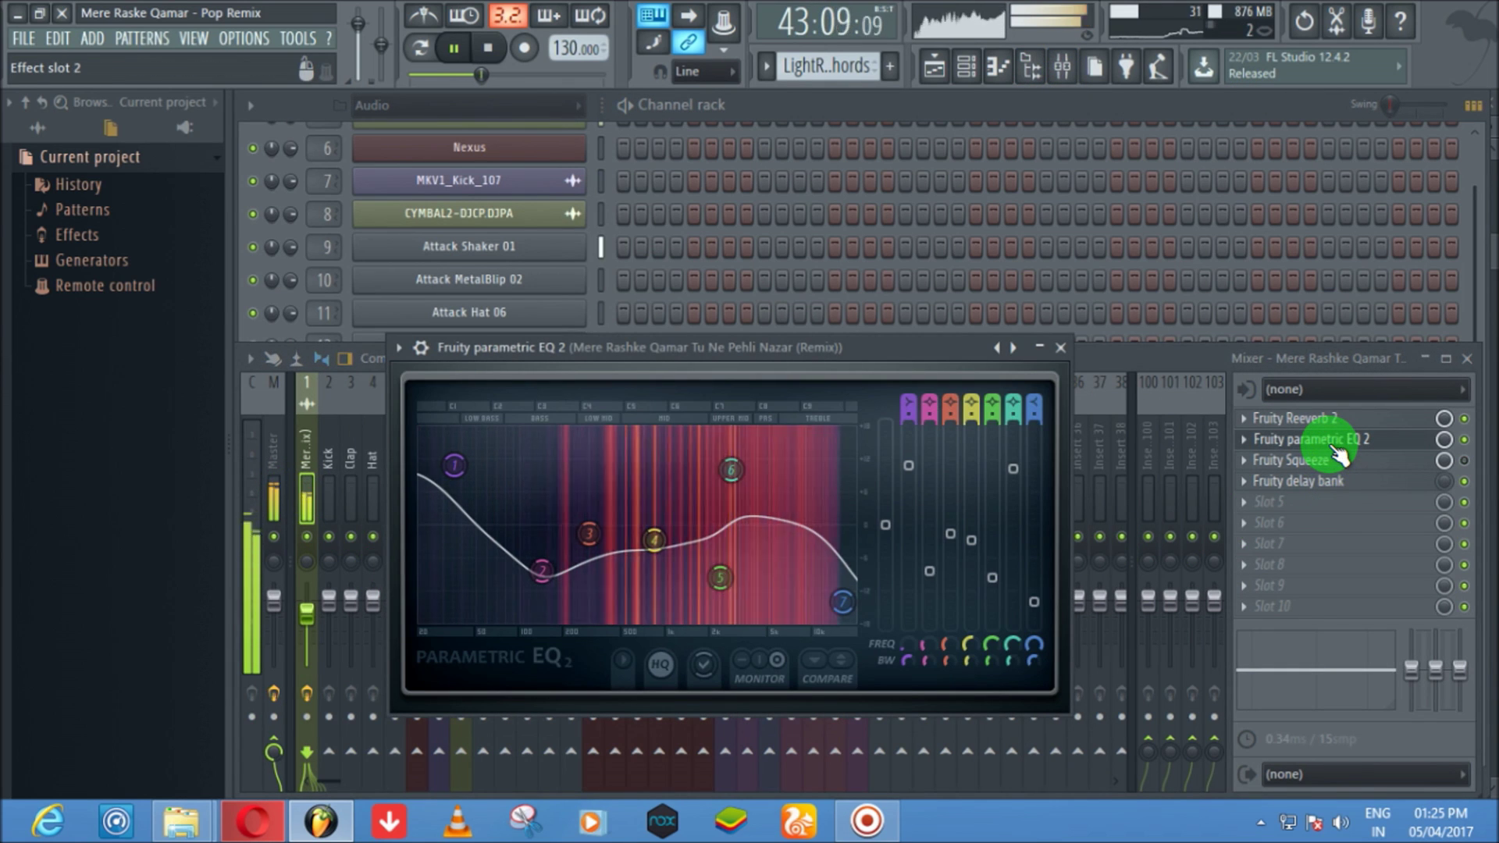
left_click(1169, 406)
left_click_drag(870, 349, 1272, 443)
left_click(1426, 485)
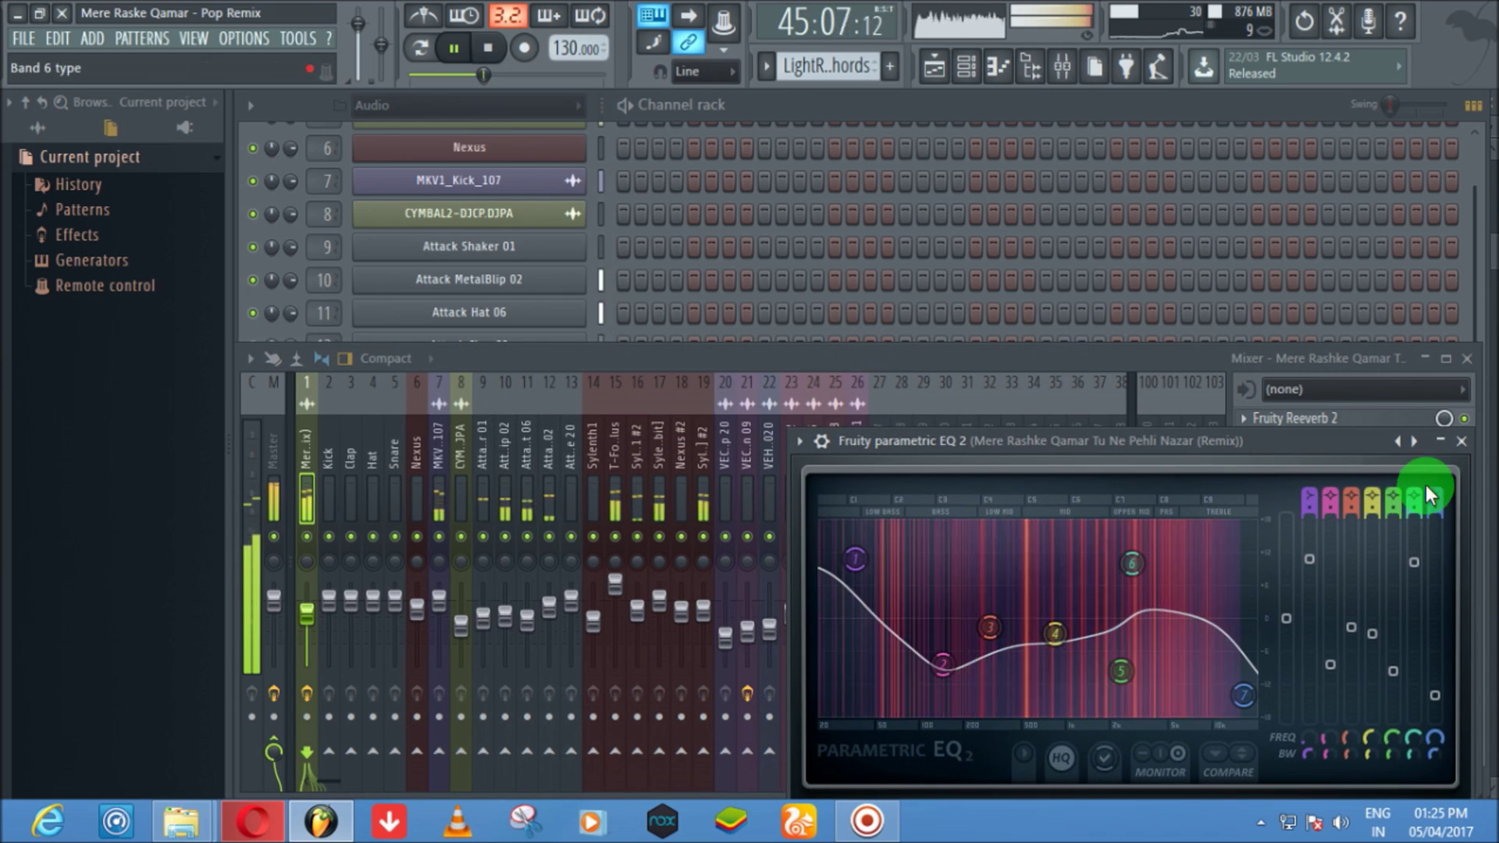
left_click(1462, 442)
left_click(1467, 358)
Step: Review the playlist section from bar 49 and display the Piano pattern's Nexus notes in the piano roll
left_click(925, 74)
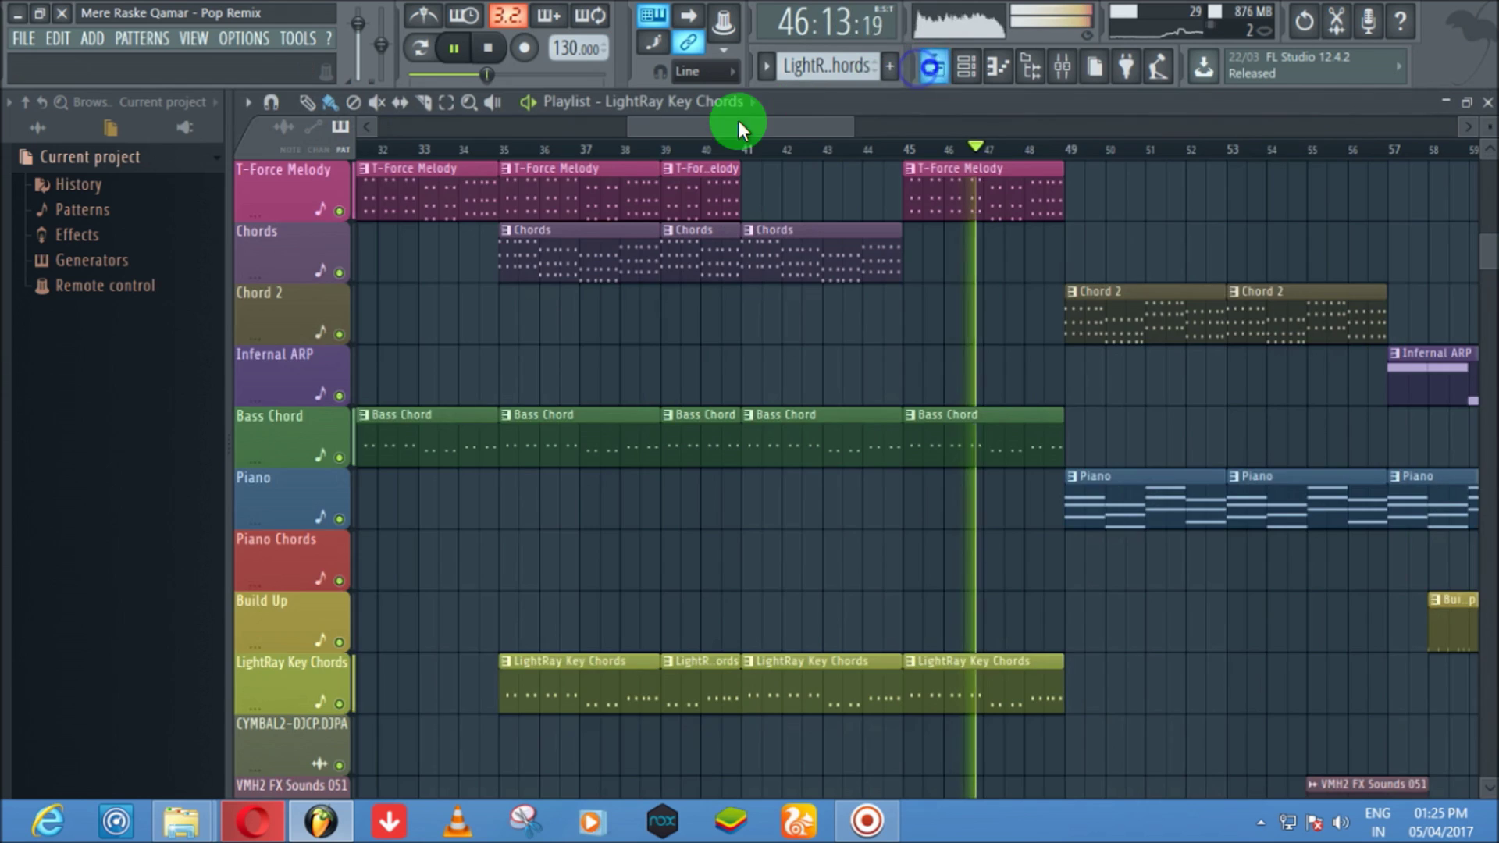
double_click(716, 138)
scroll(738, 180, "up", 1)
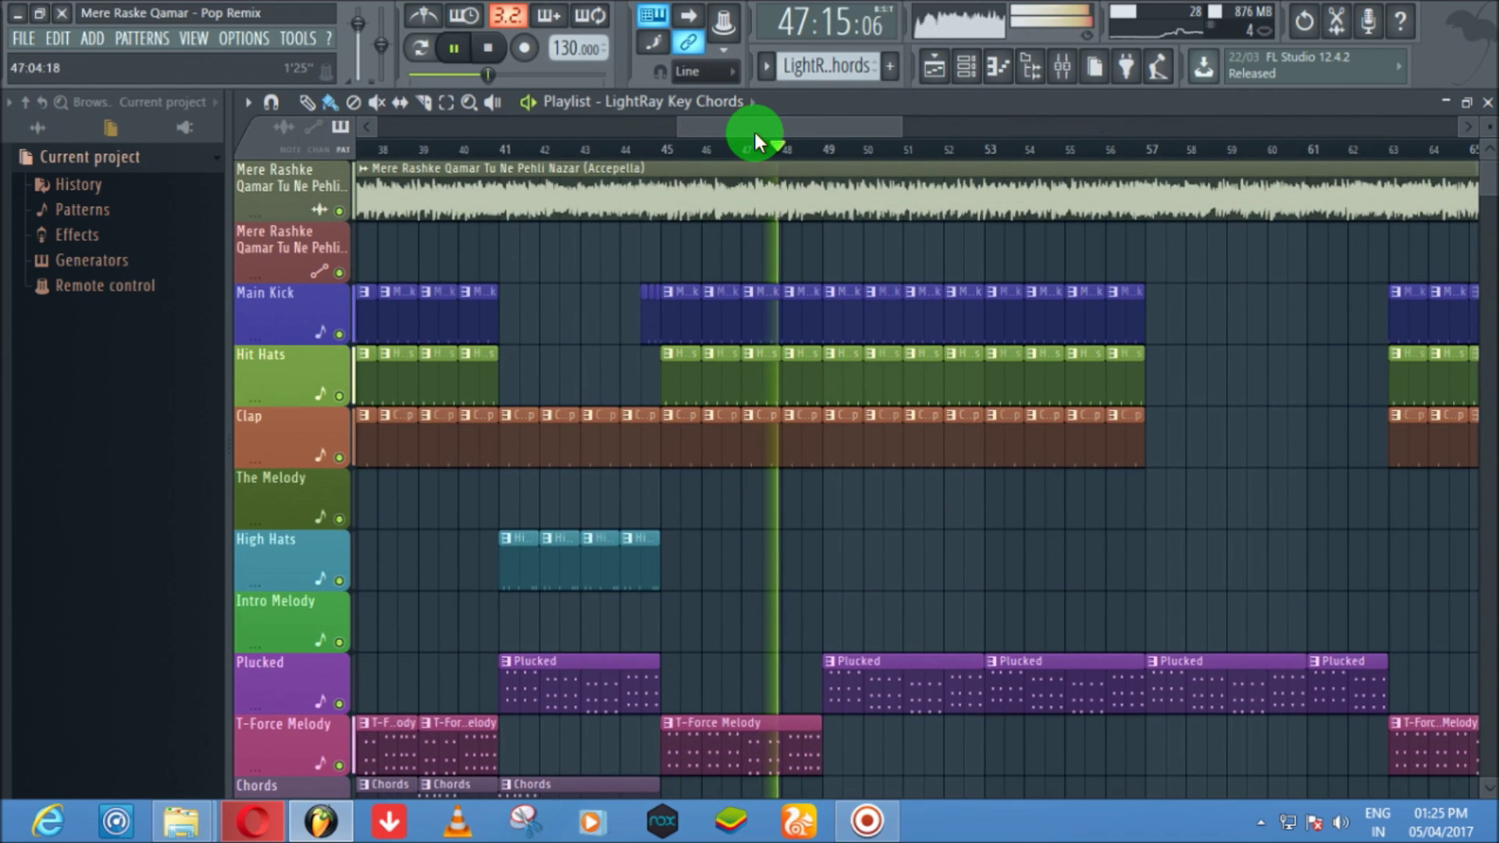
scroll(758, 134, "right", 5)
scroll(540, 619, "down", 2)
scroll(540, 620, "down", 5)
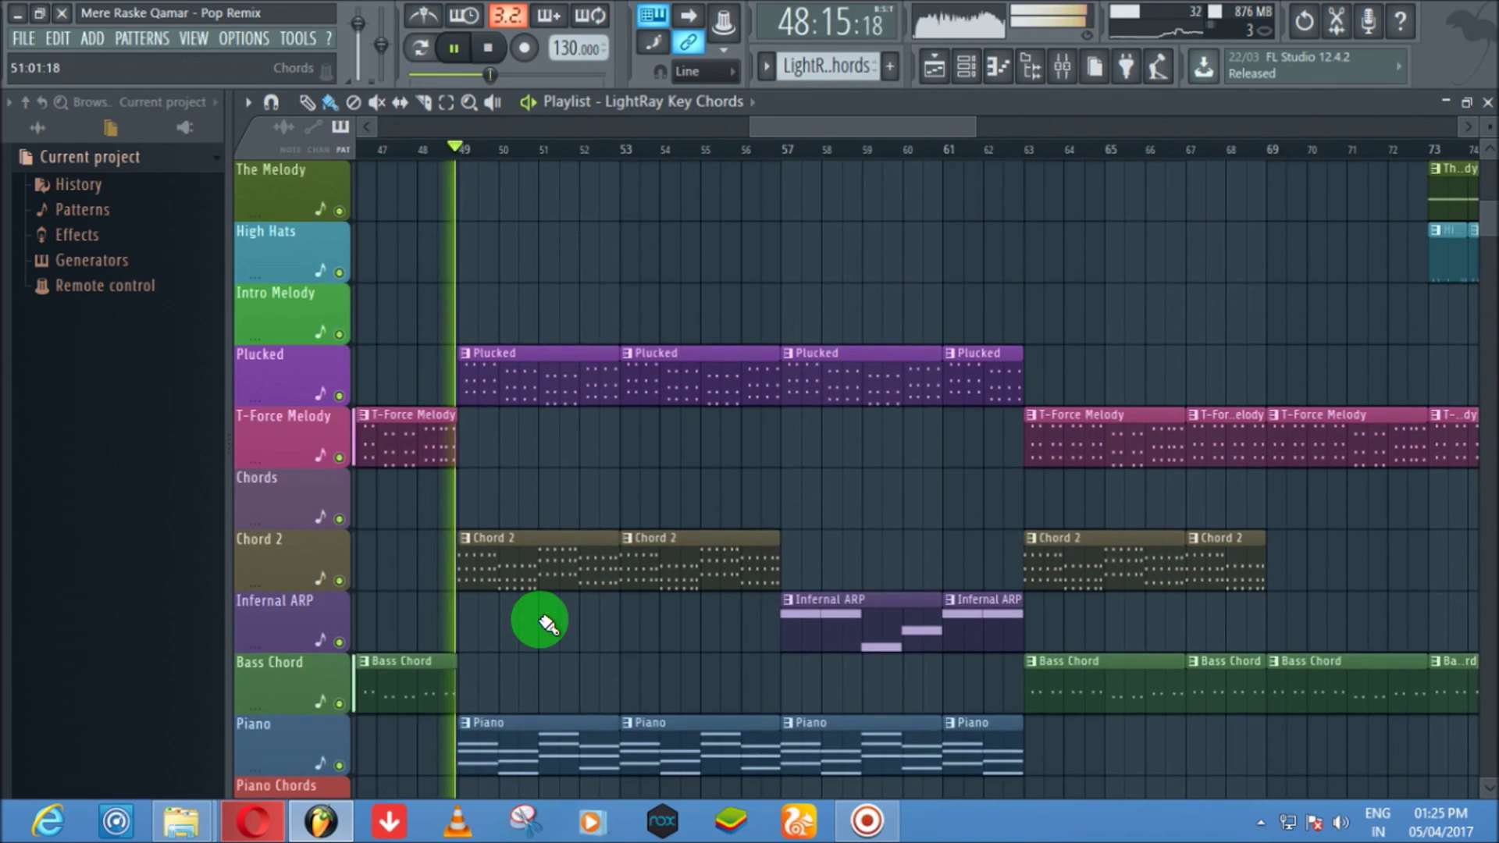
left_click(541, 620)
left_click(995, 72)
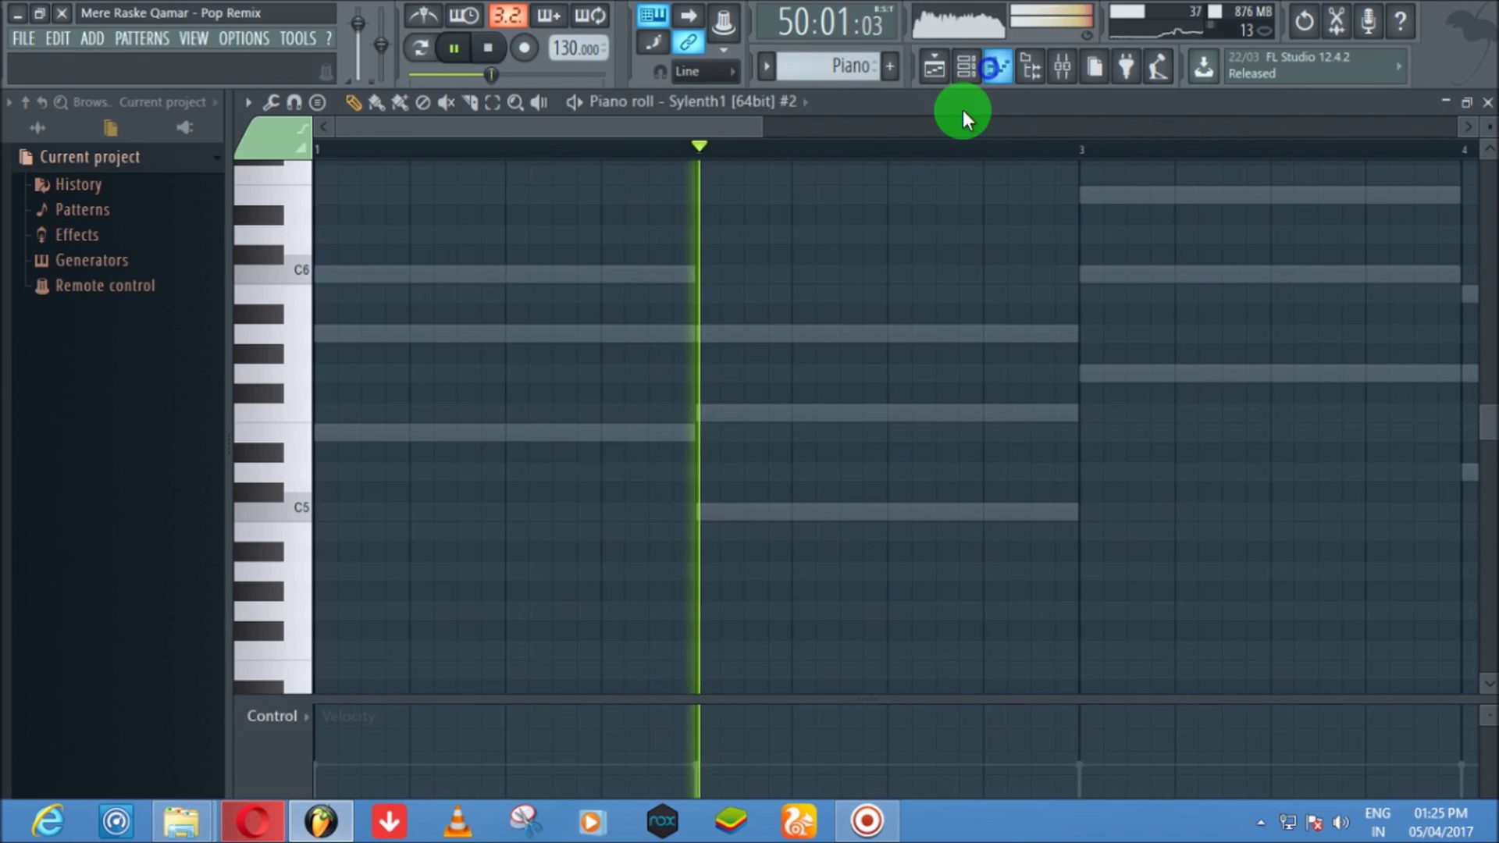
left_click(821, 331)
scroll(880, 146, "down", 3)
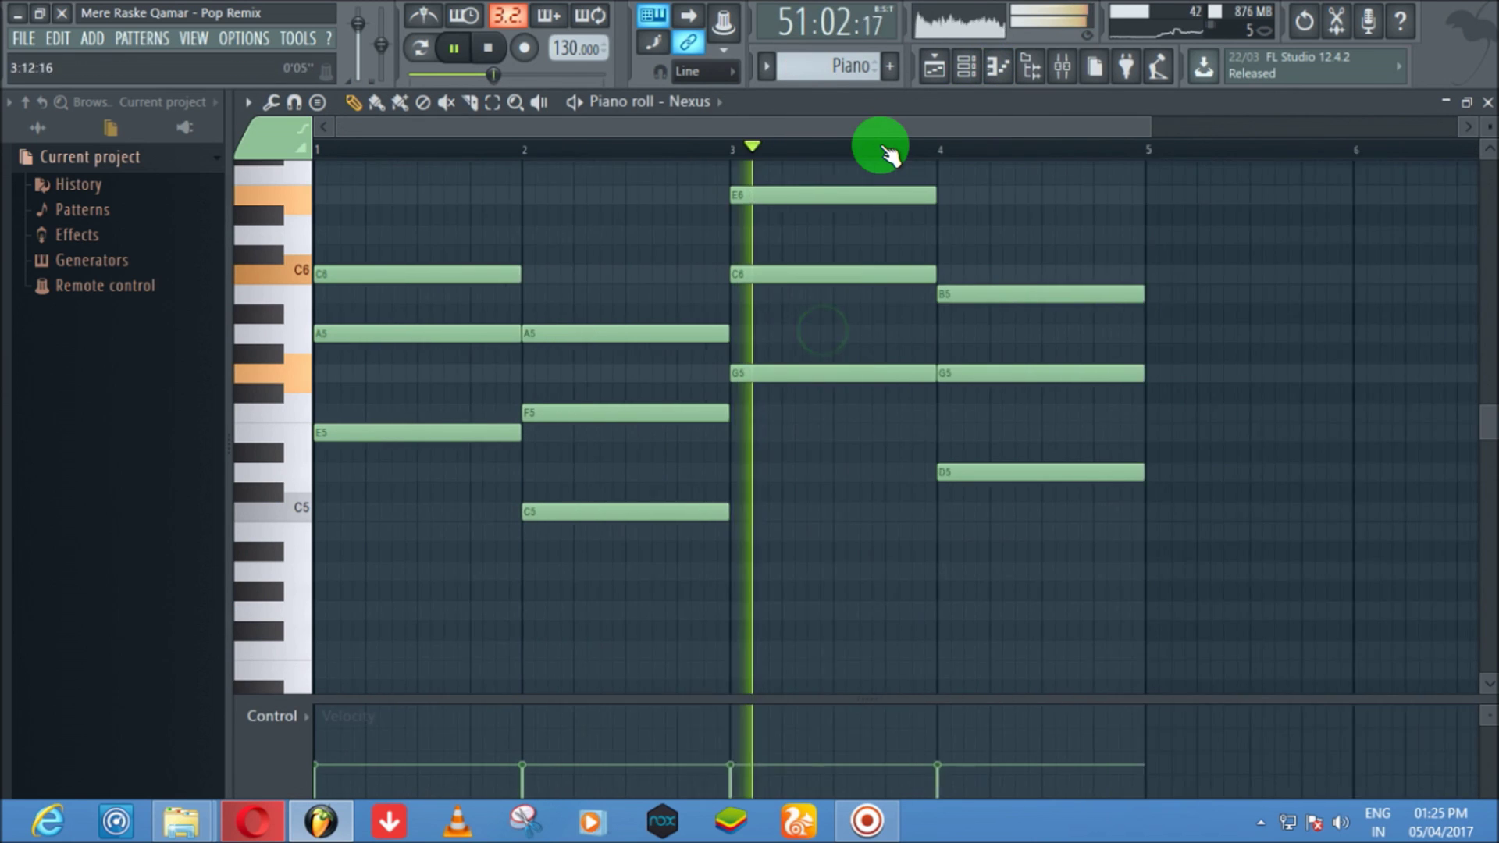
scroll(949, 325, "up", 3)
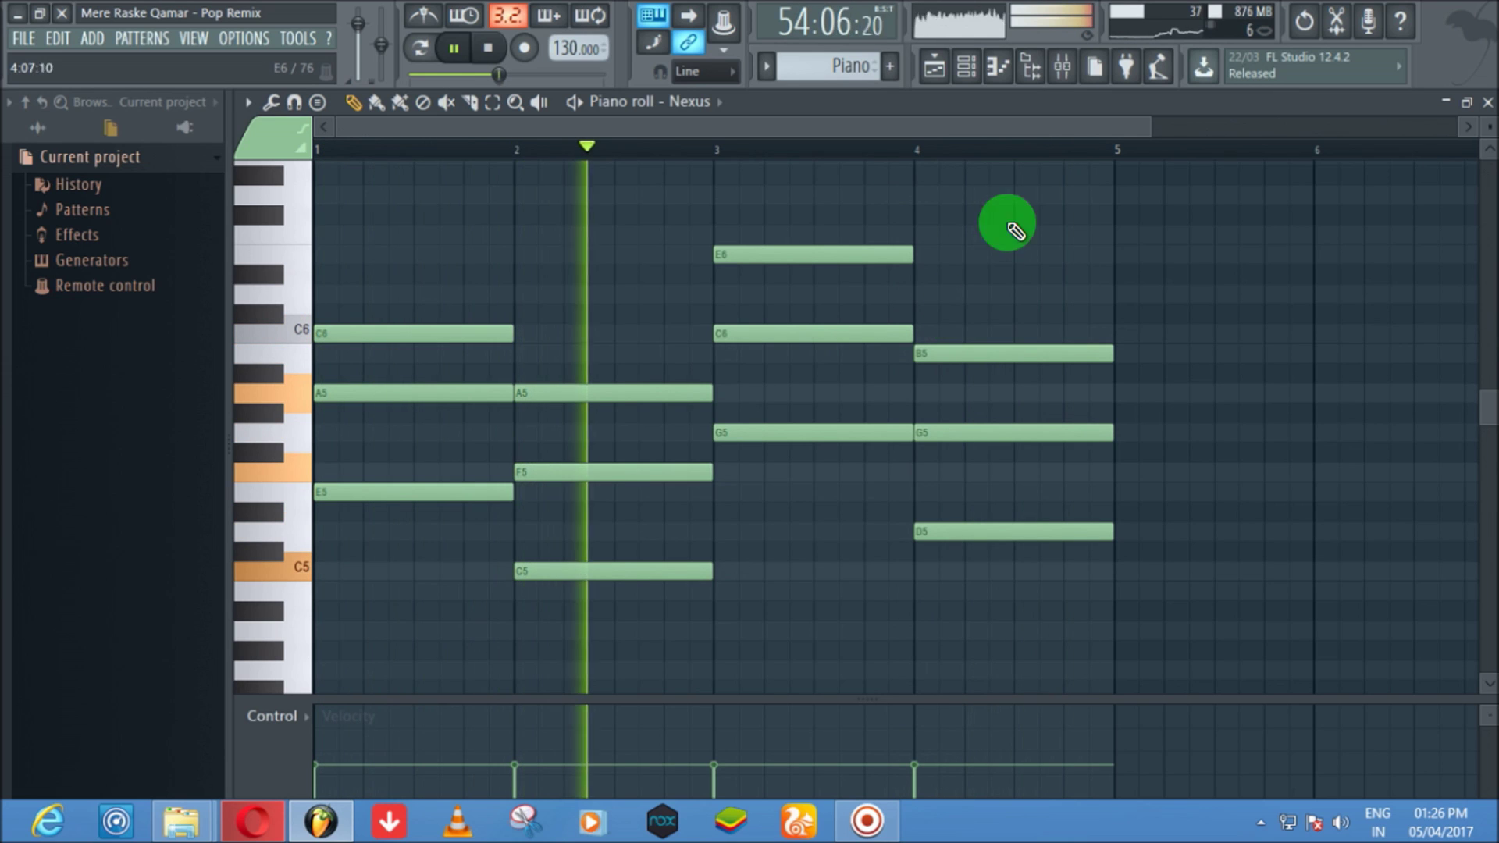
Step: Open the Nexus instrument that plays the Piano pattern and move its window so all its controls are visible
left_click(971, 68)
left_click(556, 148)
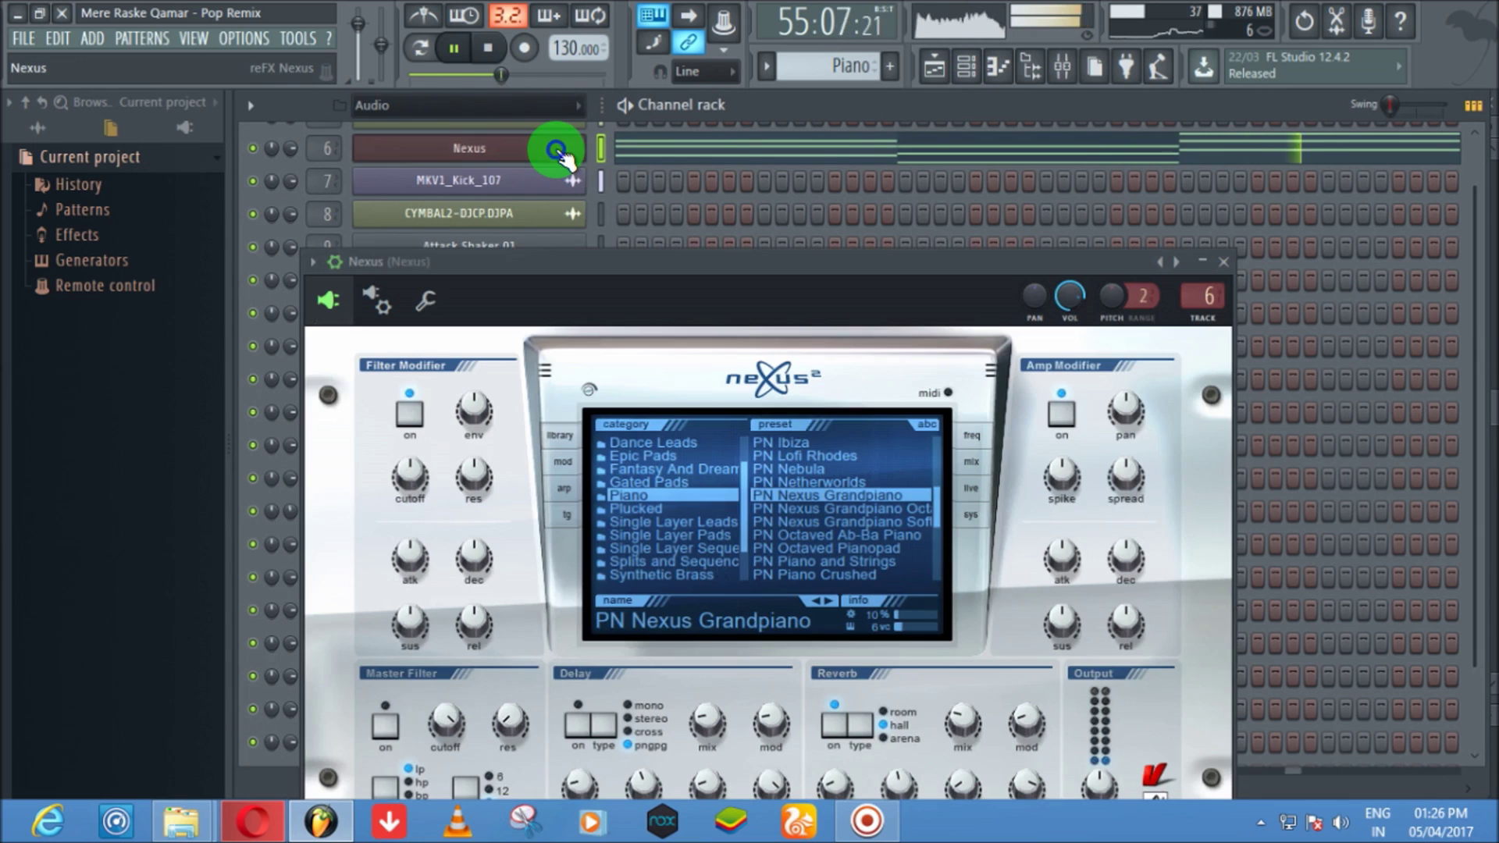
left_click_drag(821, 262, 814, 163)
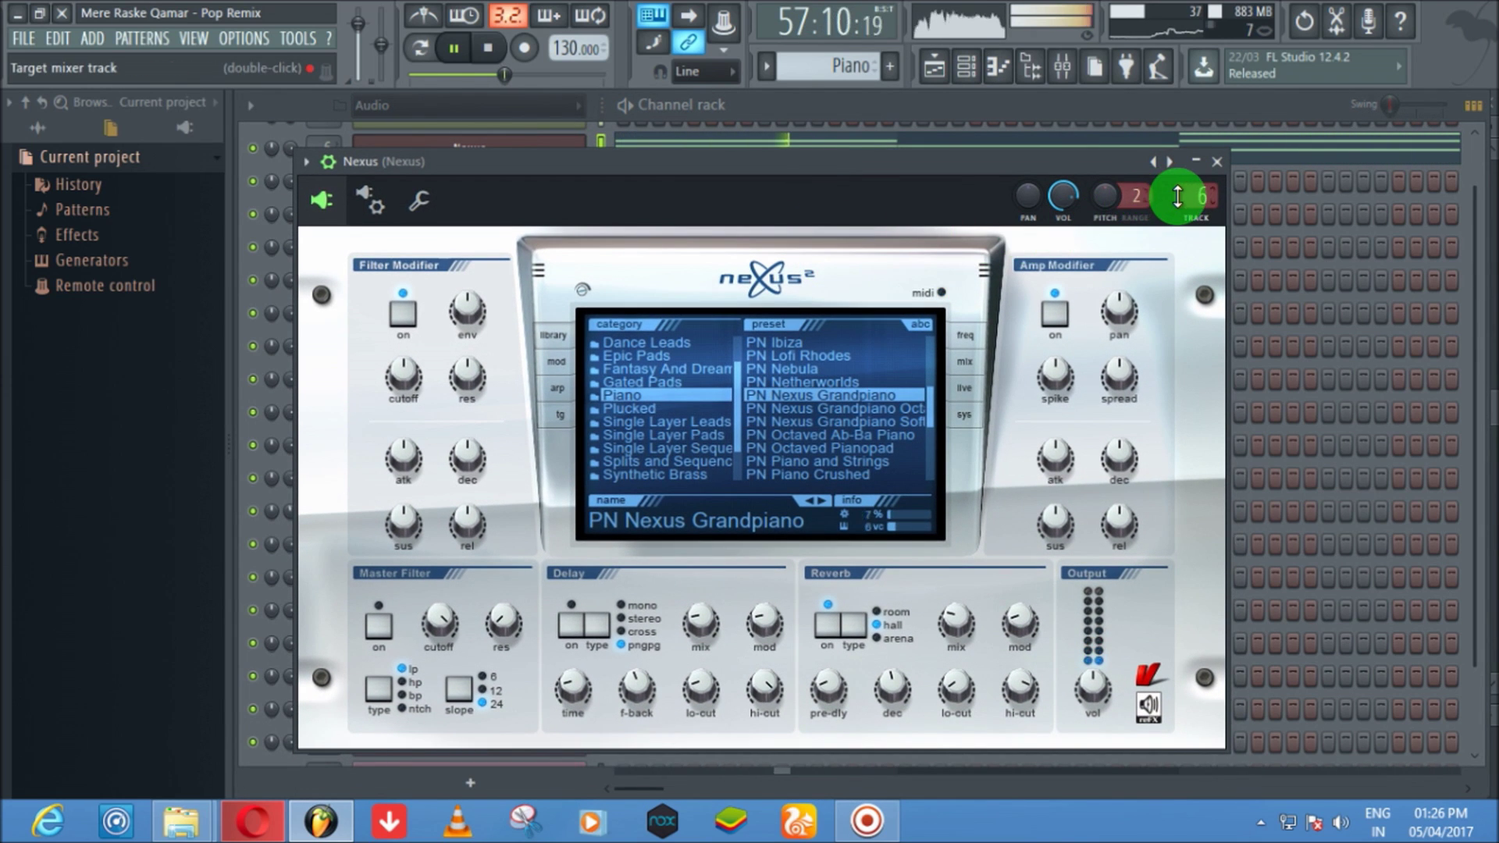
Step: Close the Nexus instrument window and bring the playlist back into view around bar 59
left_click(1218, 162)
scroll(1053, 260, "up", 1)
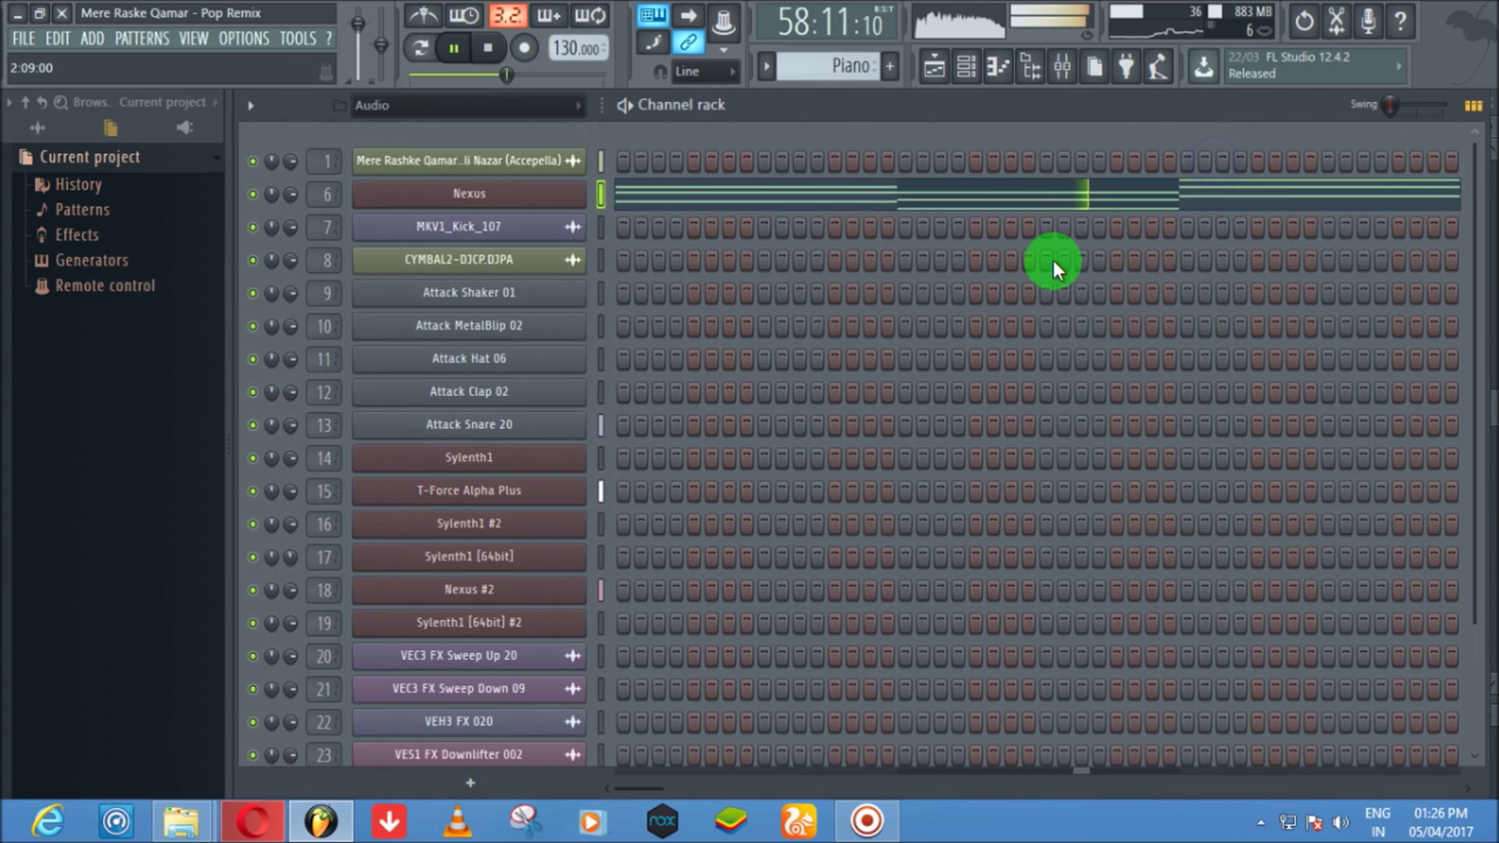
left_click(932, 75)
left_click(812, 136)
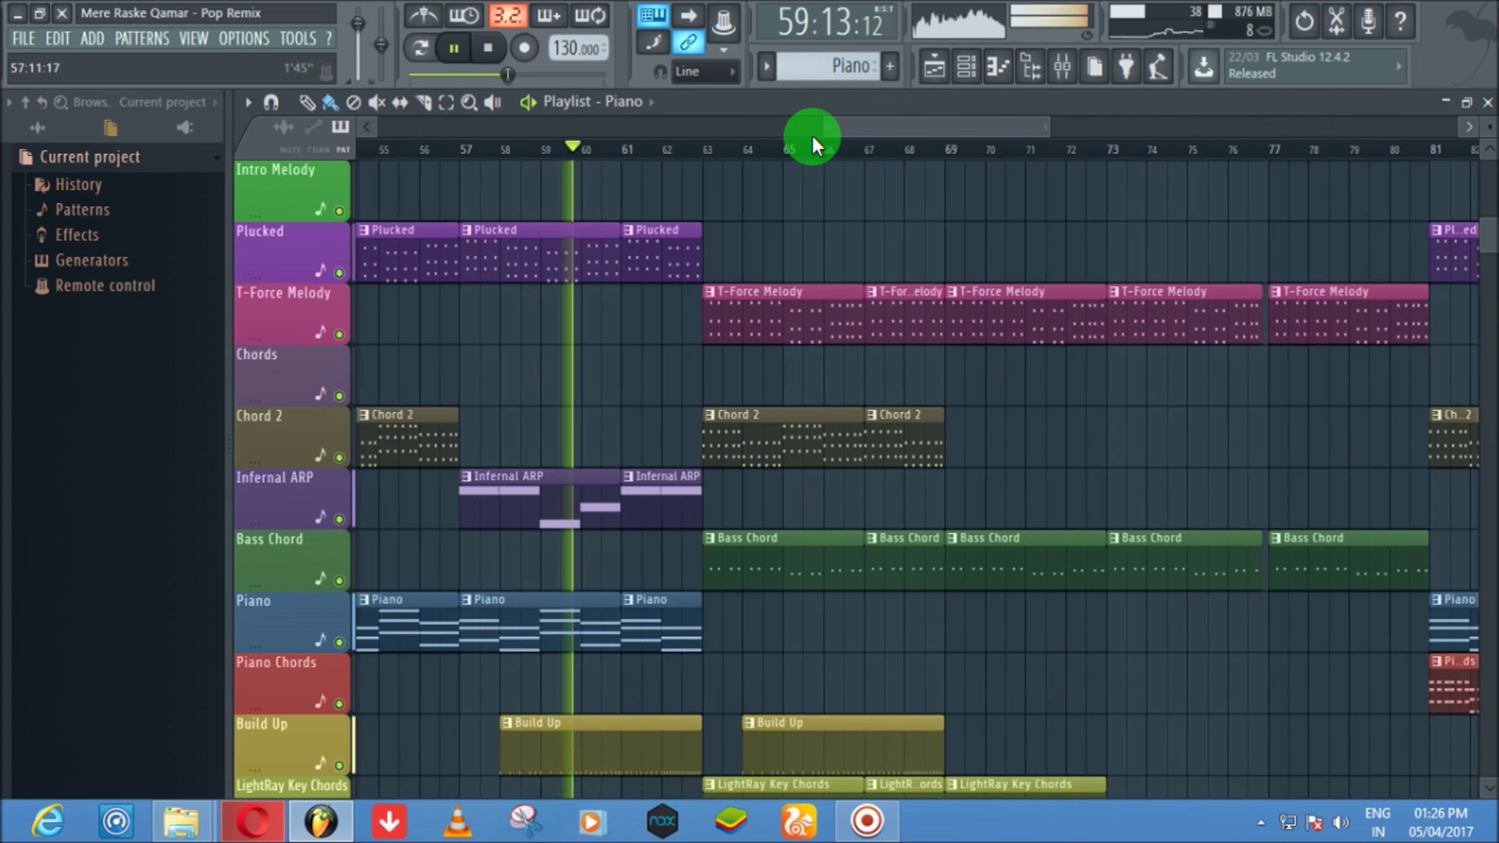
Step: Select the Infernal ARP pattern, inspect the preset of its Nexus #2 instrument and close the instrument window
left_click_drag(987, 410, 1164, 467)
left_click(598, 495)
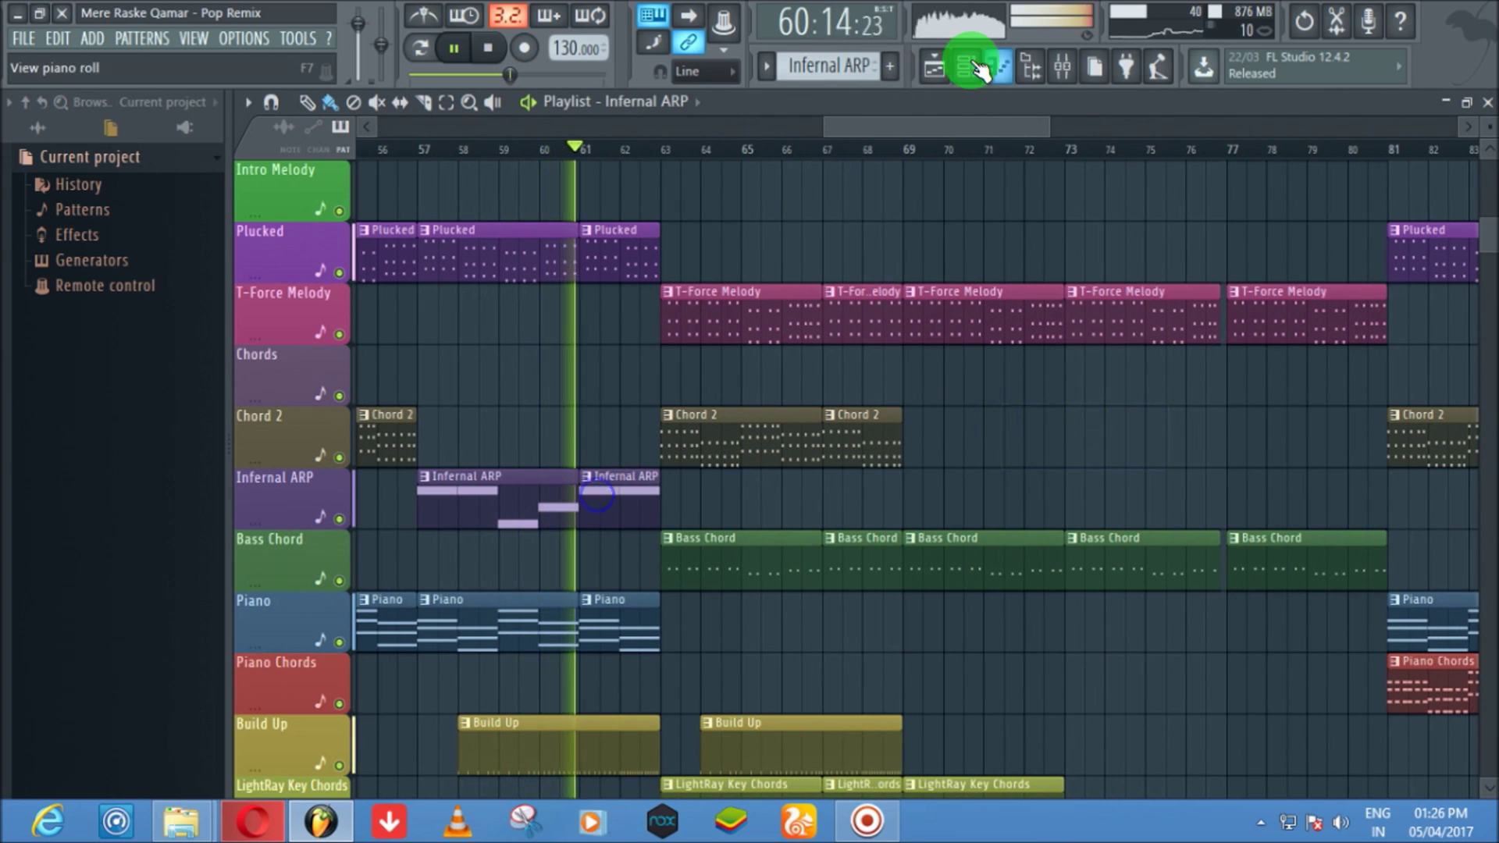
left_click(972, 67)
left_click(556, 582)
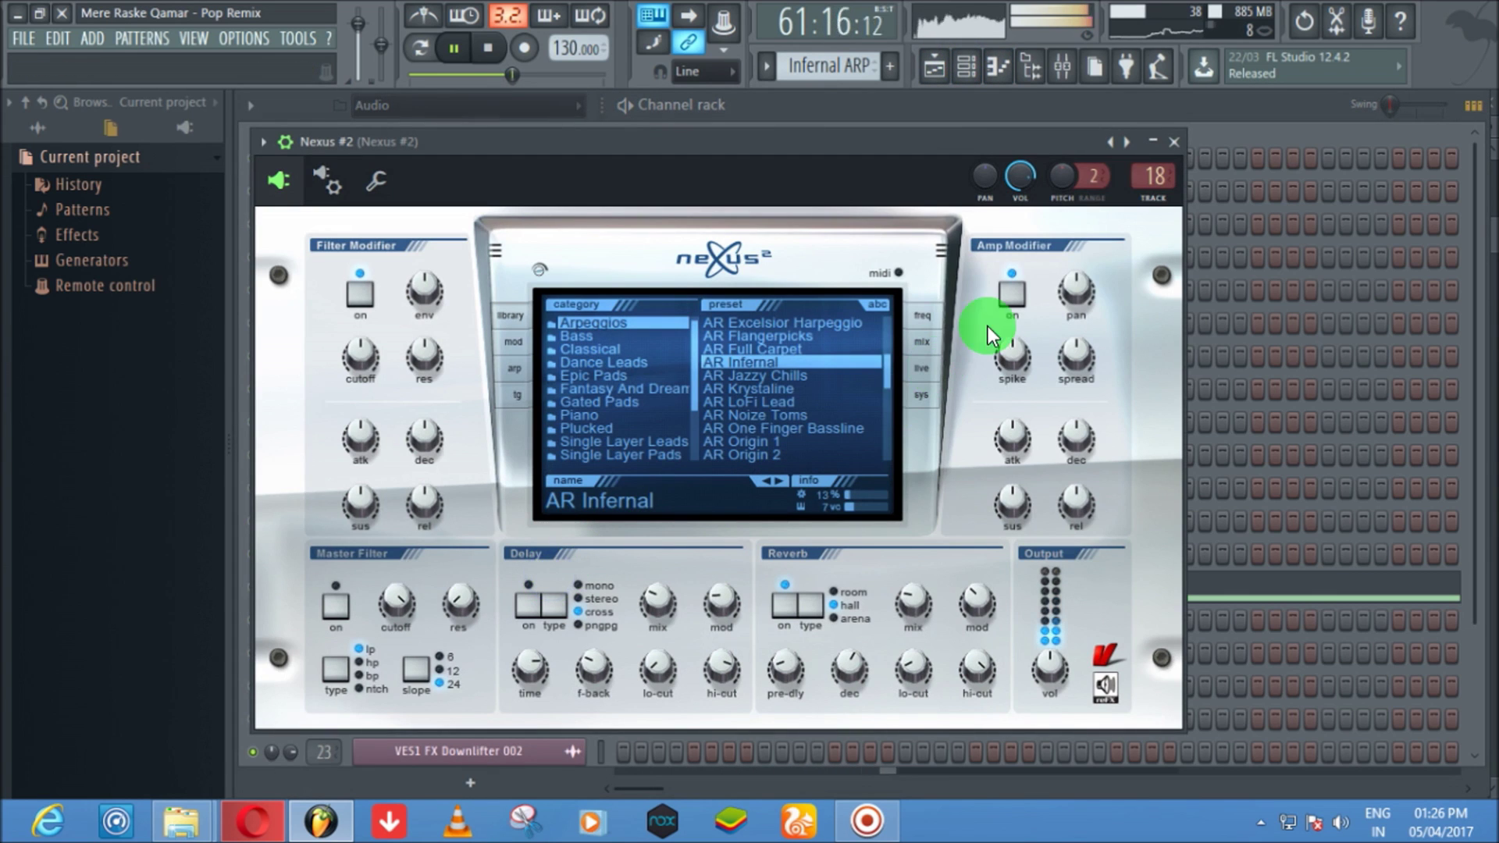
left_click(1175, 142)
Step: Review the playlist tracks around bars 63 to 92, from the vocal and drums down to the FX sounds
left_click(934, 67)
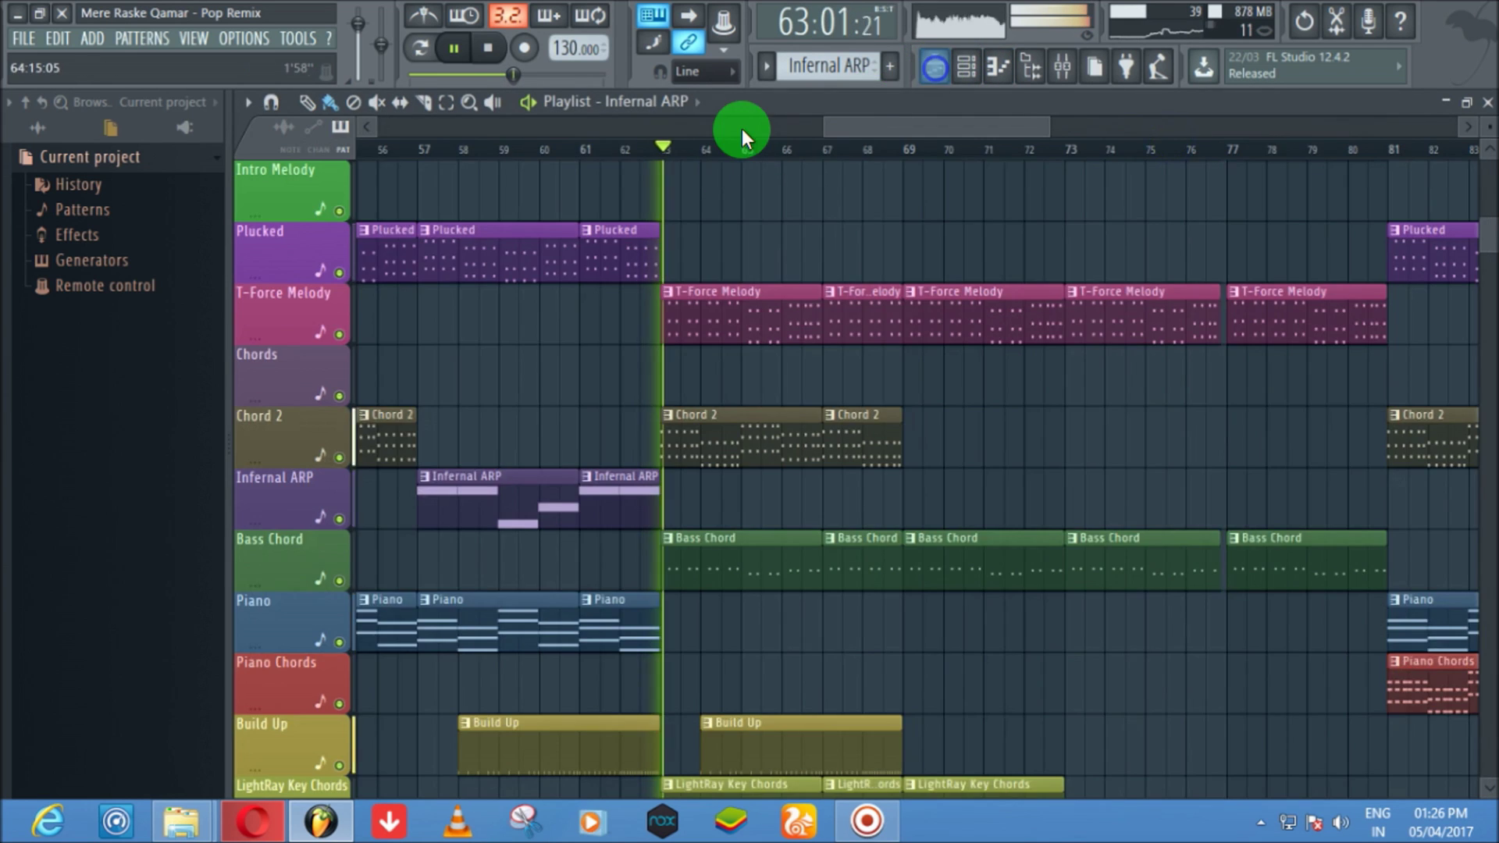
scroll(688, 281, "up", 5)
scroll(682, 295, "up", 1)
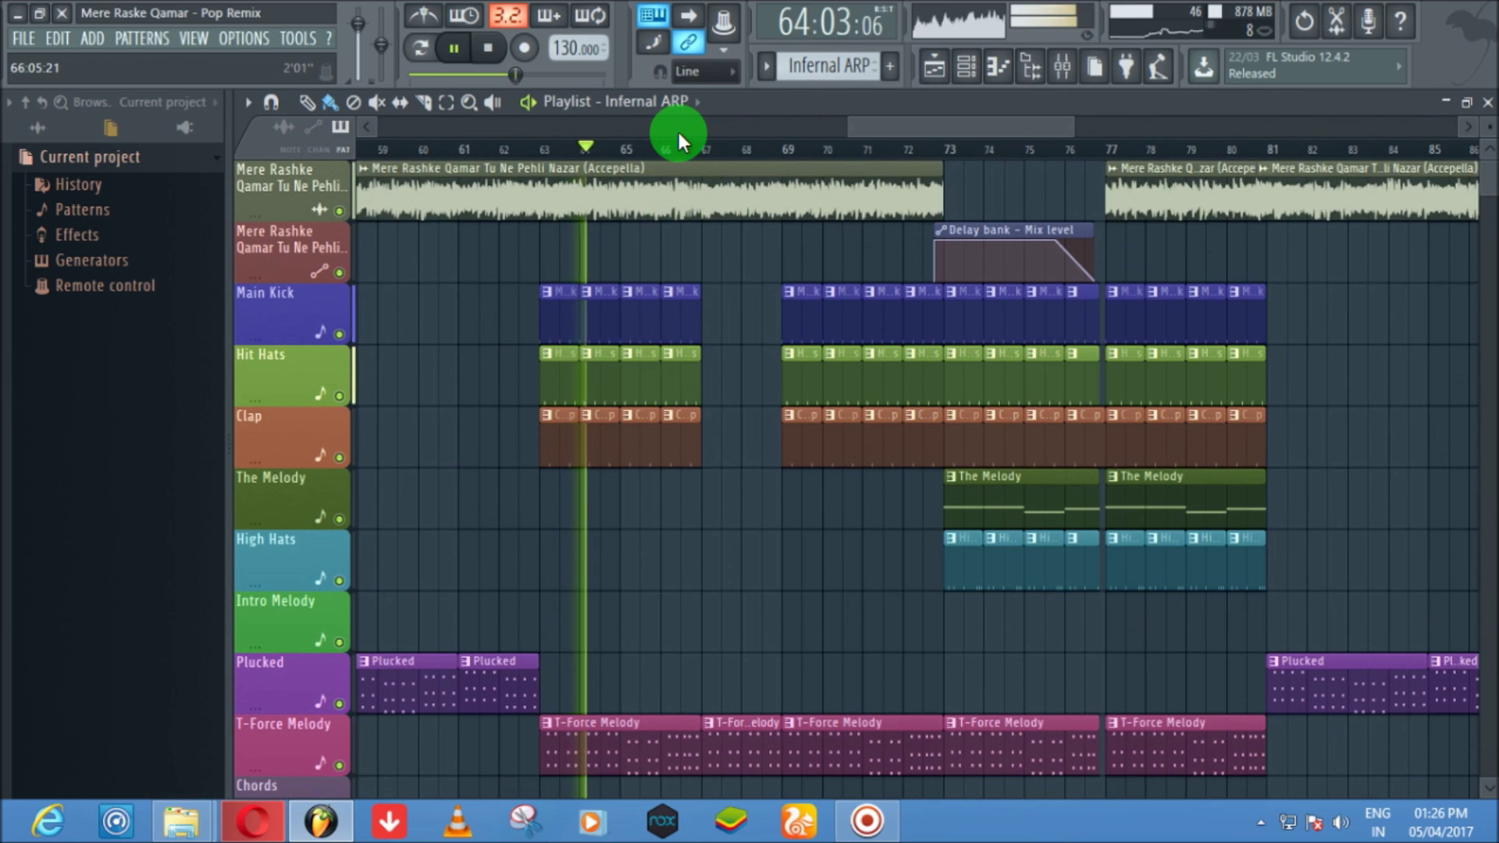
scroll(473, 594, "down", 7)
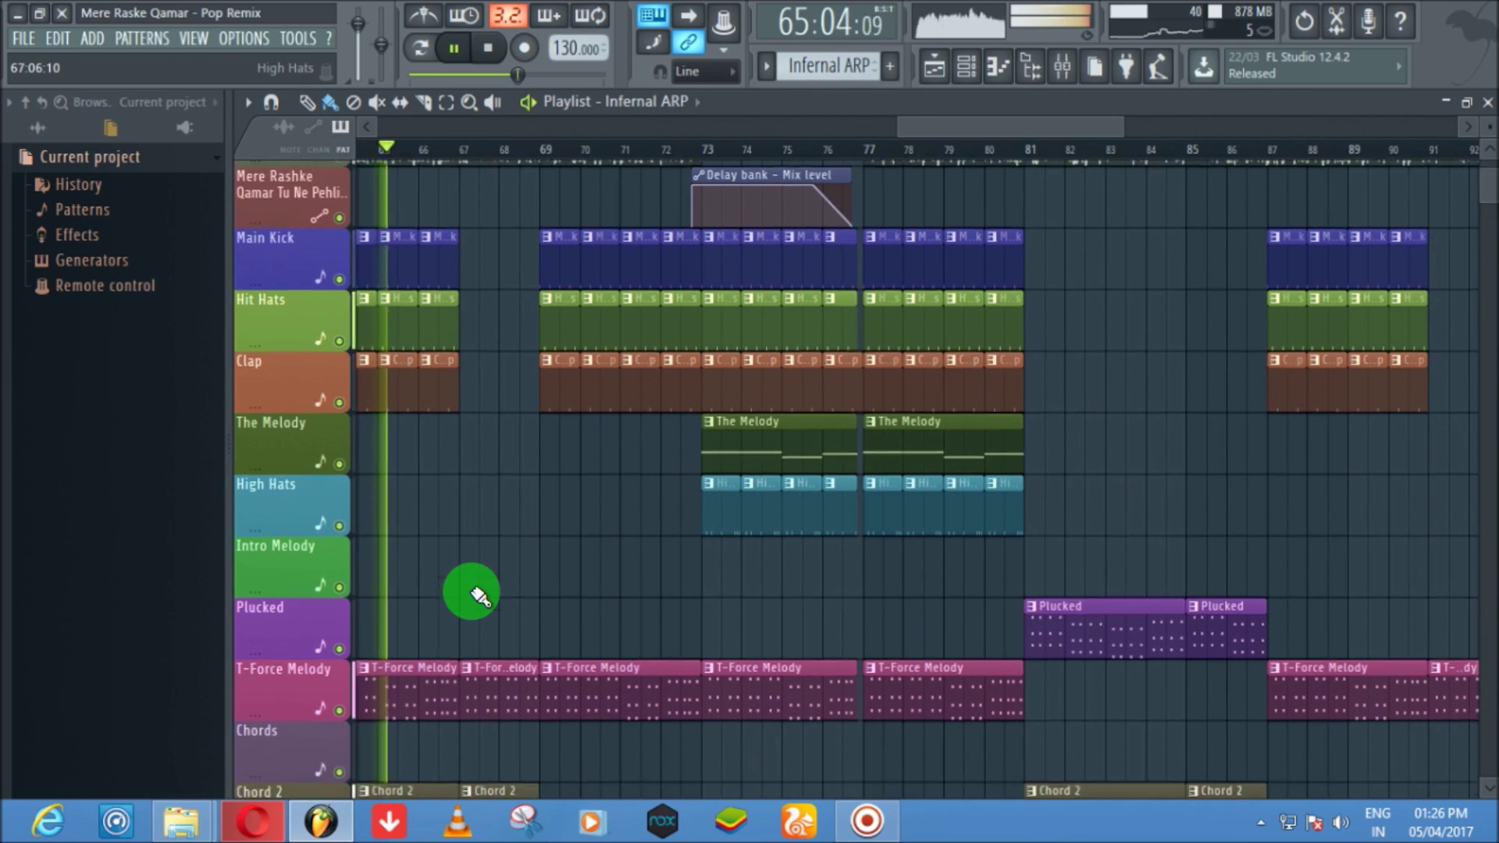
scroll(471, 591, "down", 6)
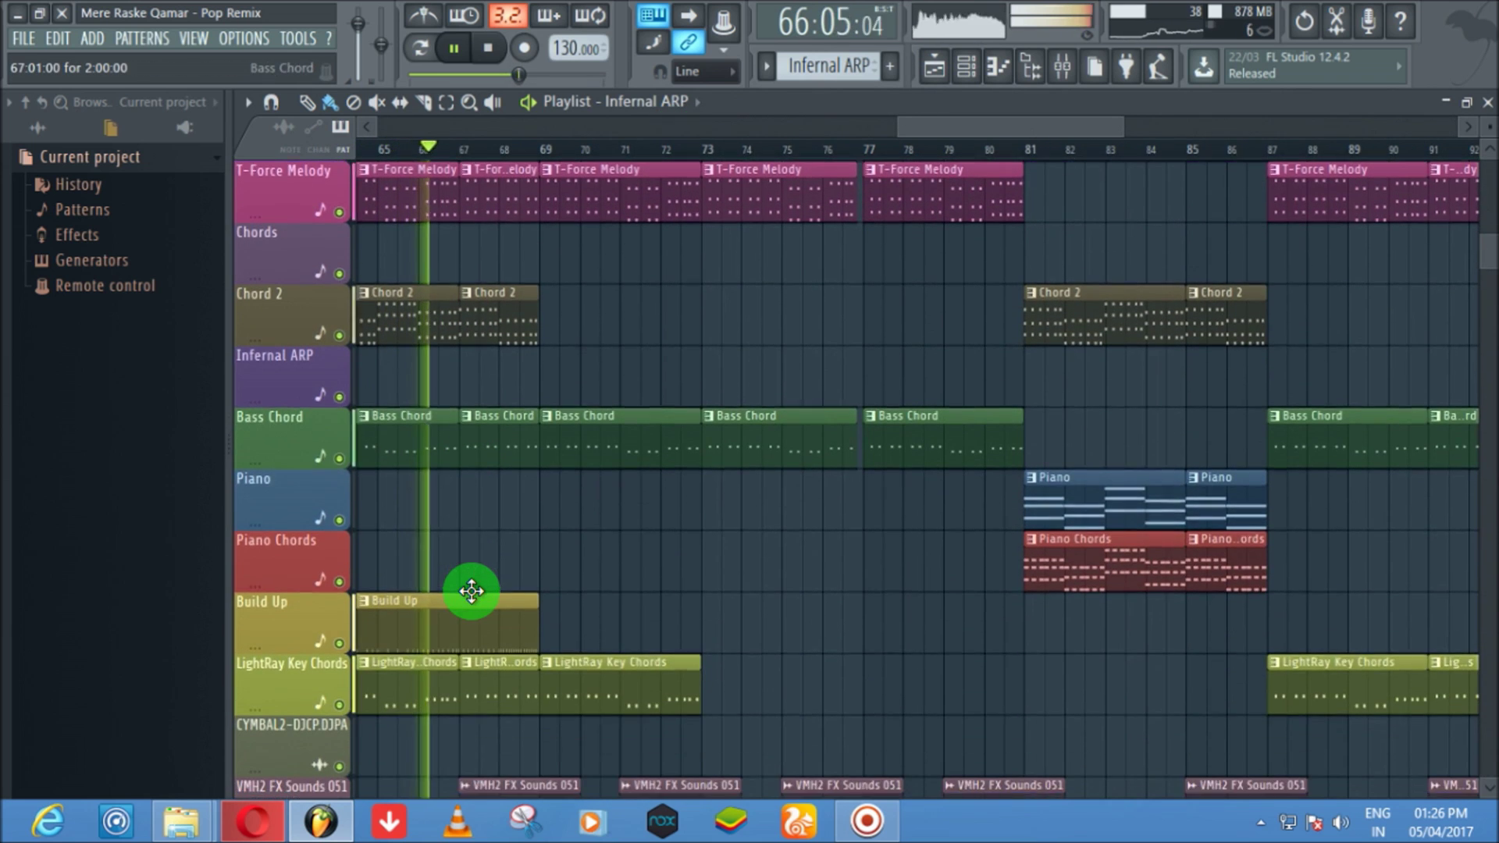
scroll(476, 595, "down", 1)
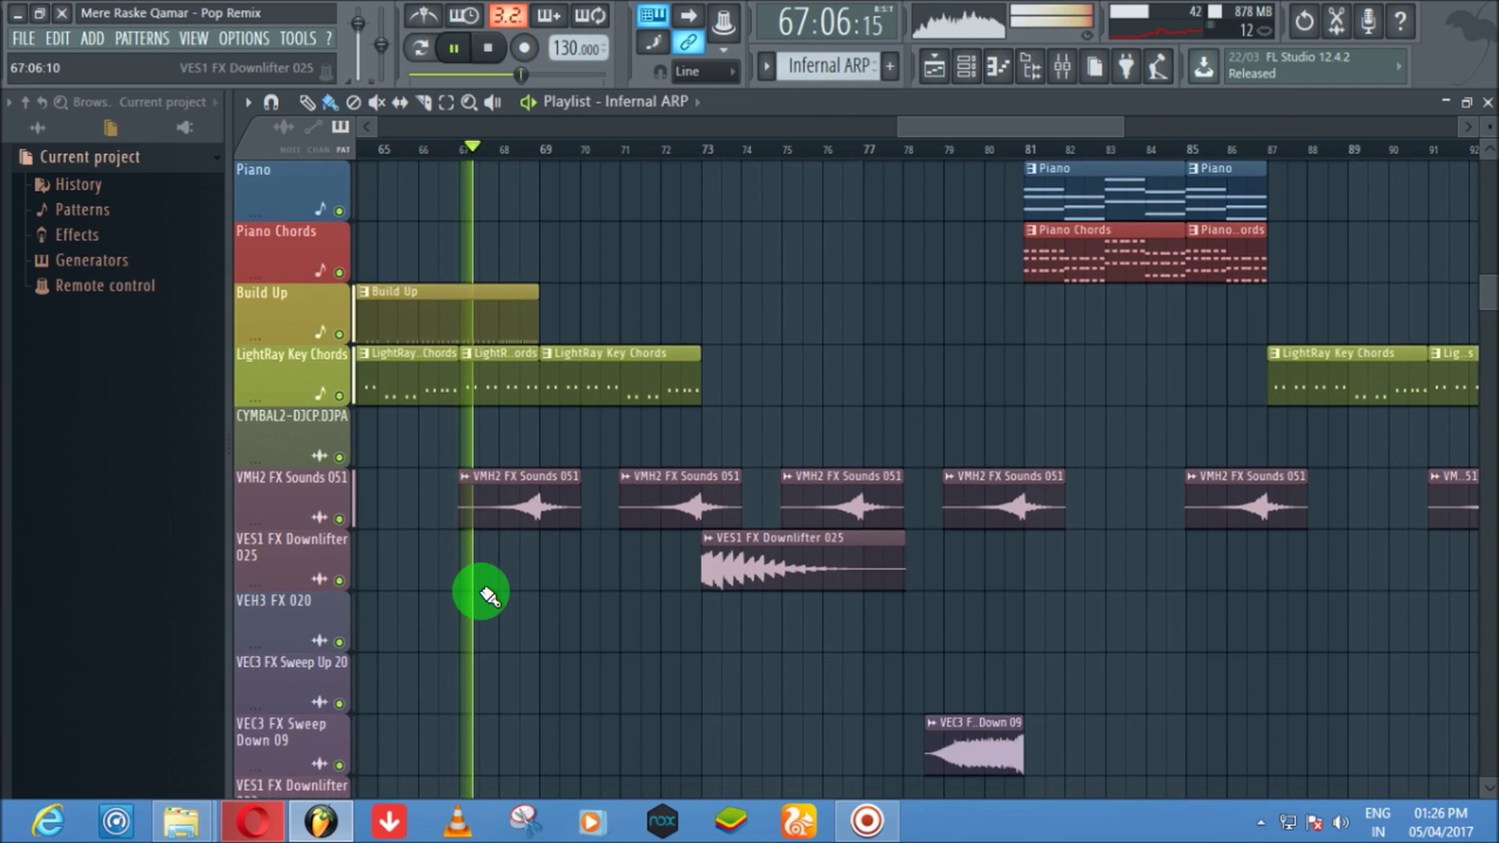
scroll(484, 594, "up", 14)
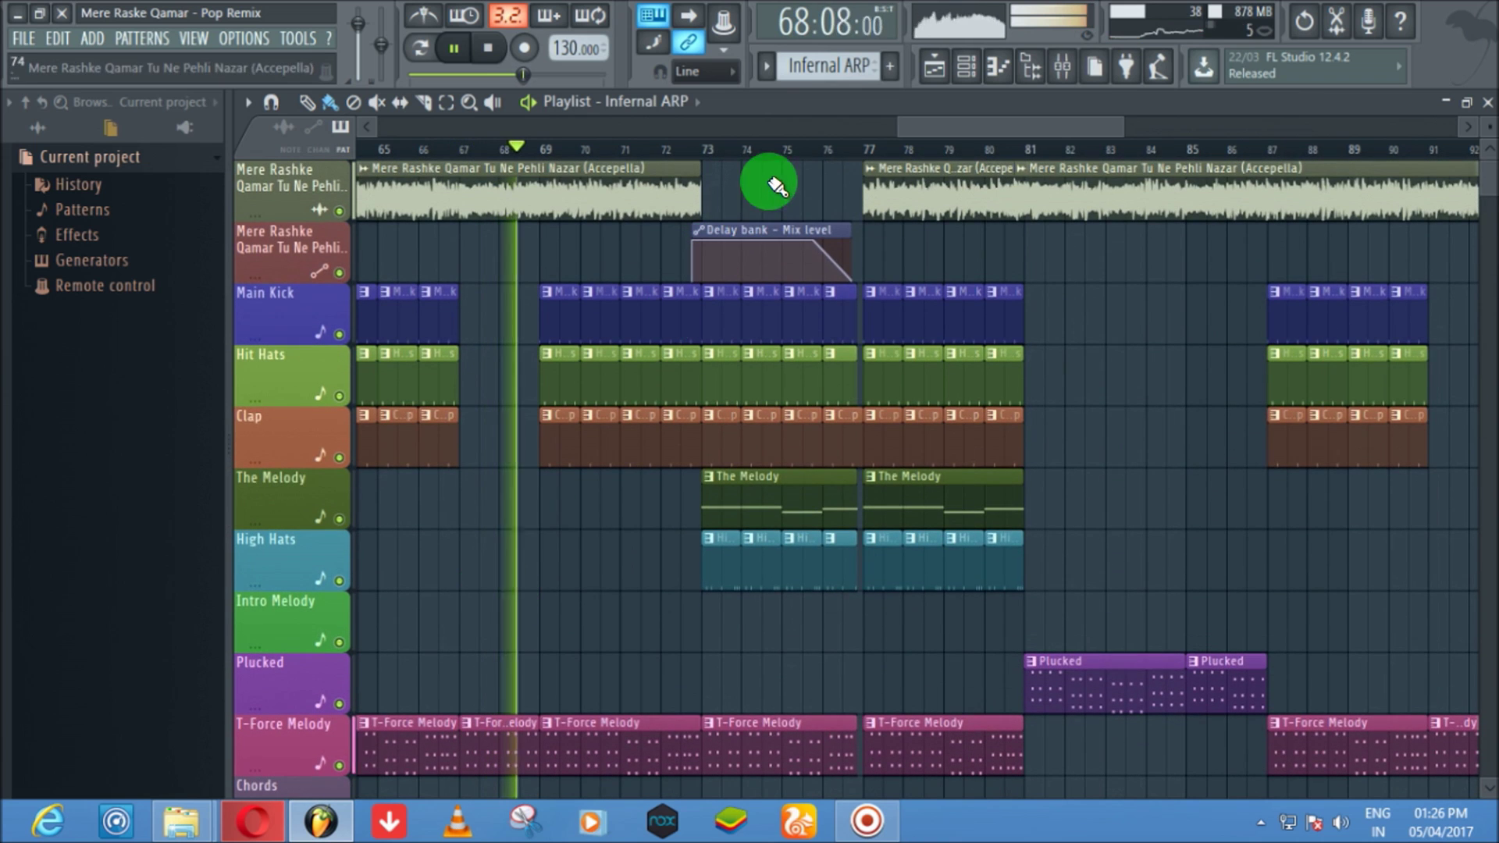
Step: Examine the whole song arrangement in the playlist, followed by the section from bar 67 to the end
scroll(820, 125, "right", 3)
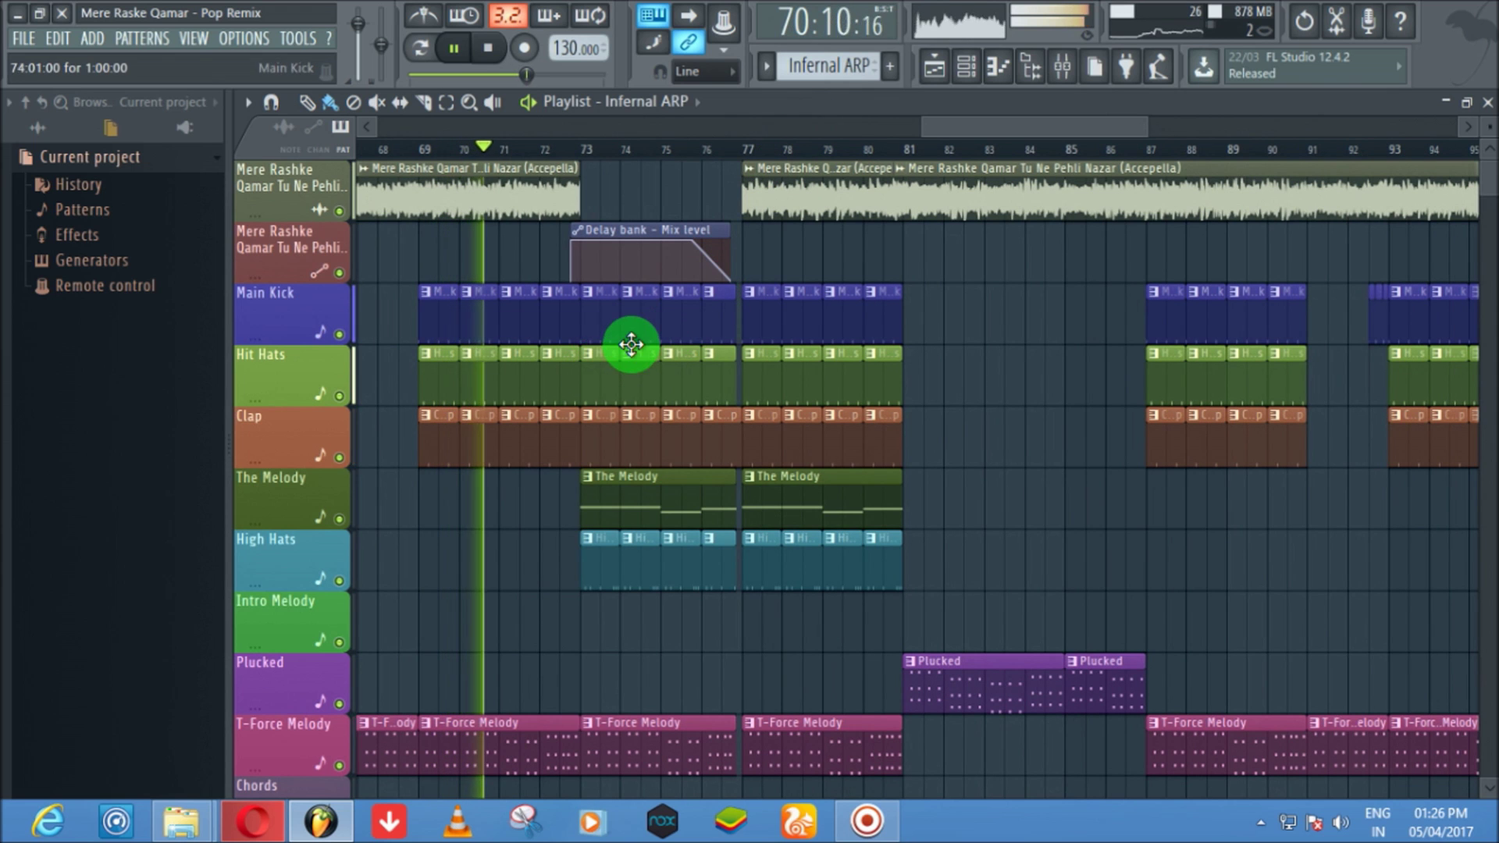
scroll(906, 160, "down", 8)
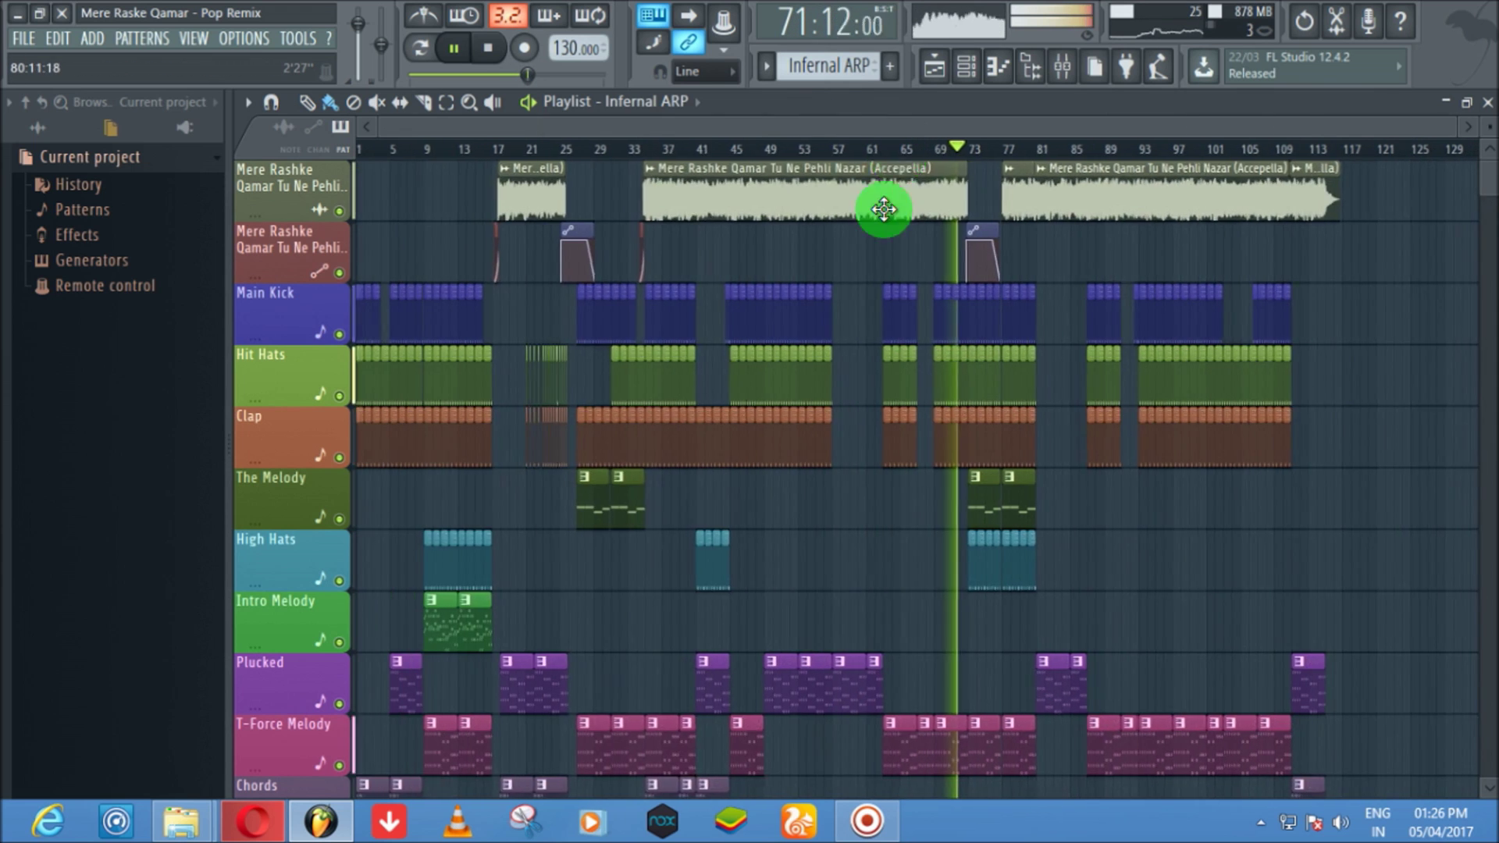
scroll(928, 402, "down", 4)
scroll(954, 404, "up", 4)
scroll(955, 404, "up", 1)
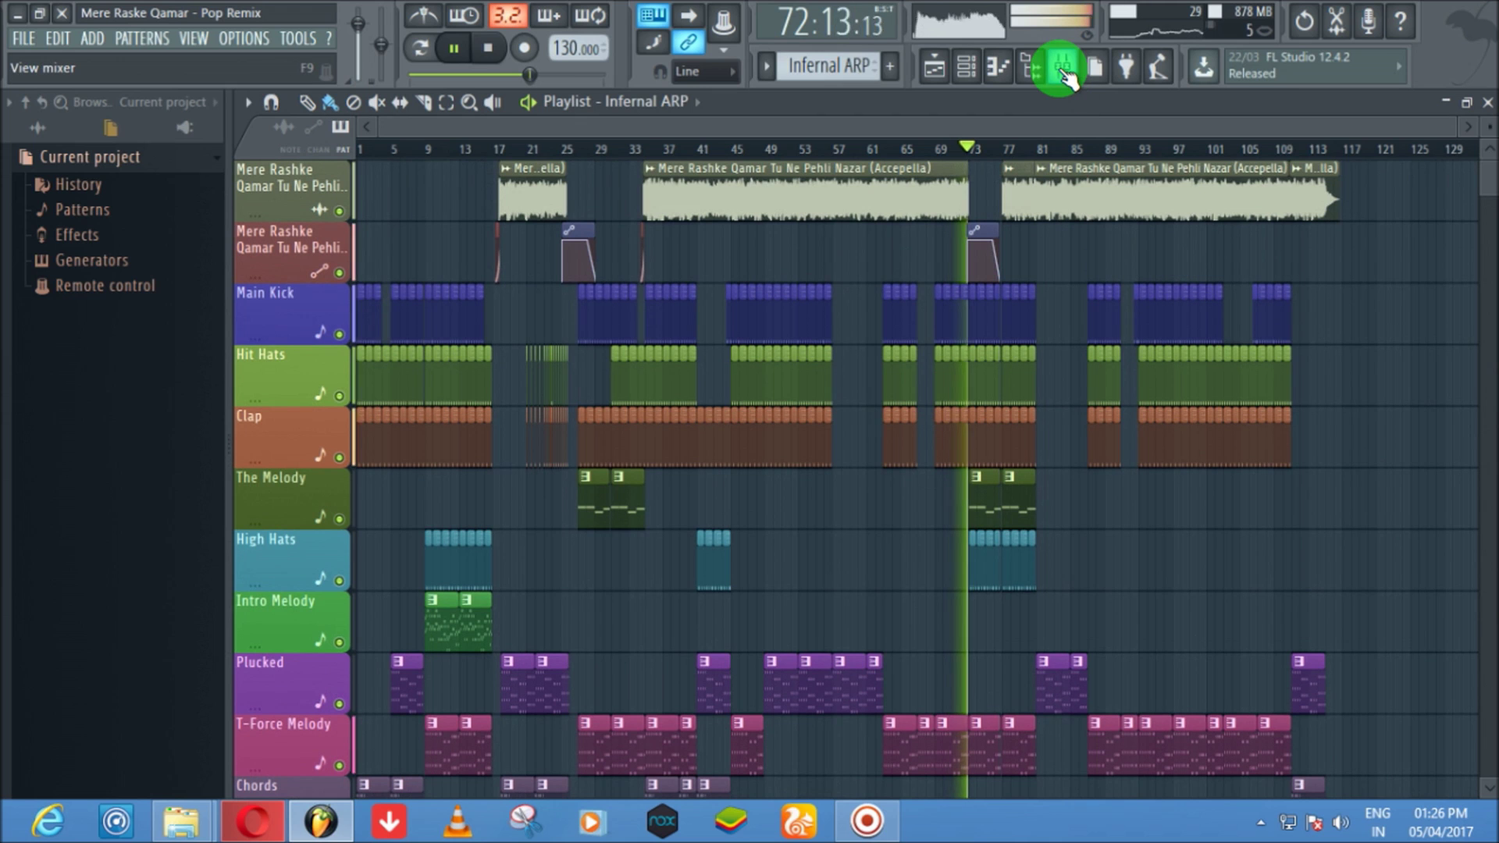
scroll(1019, 130, "up", 8)
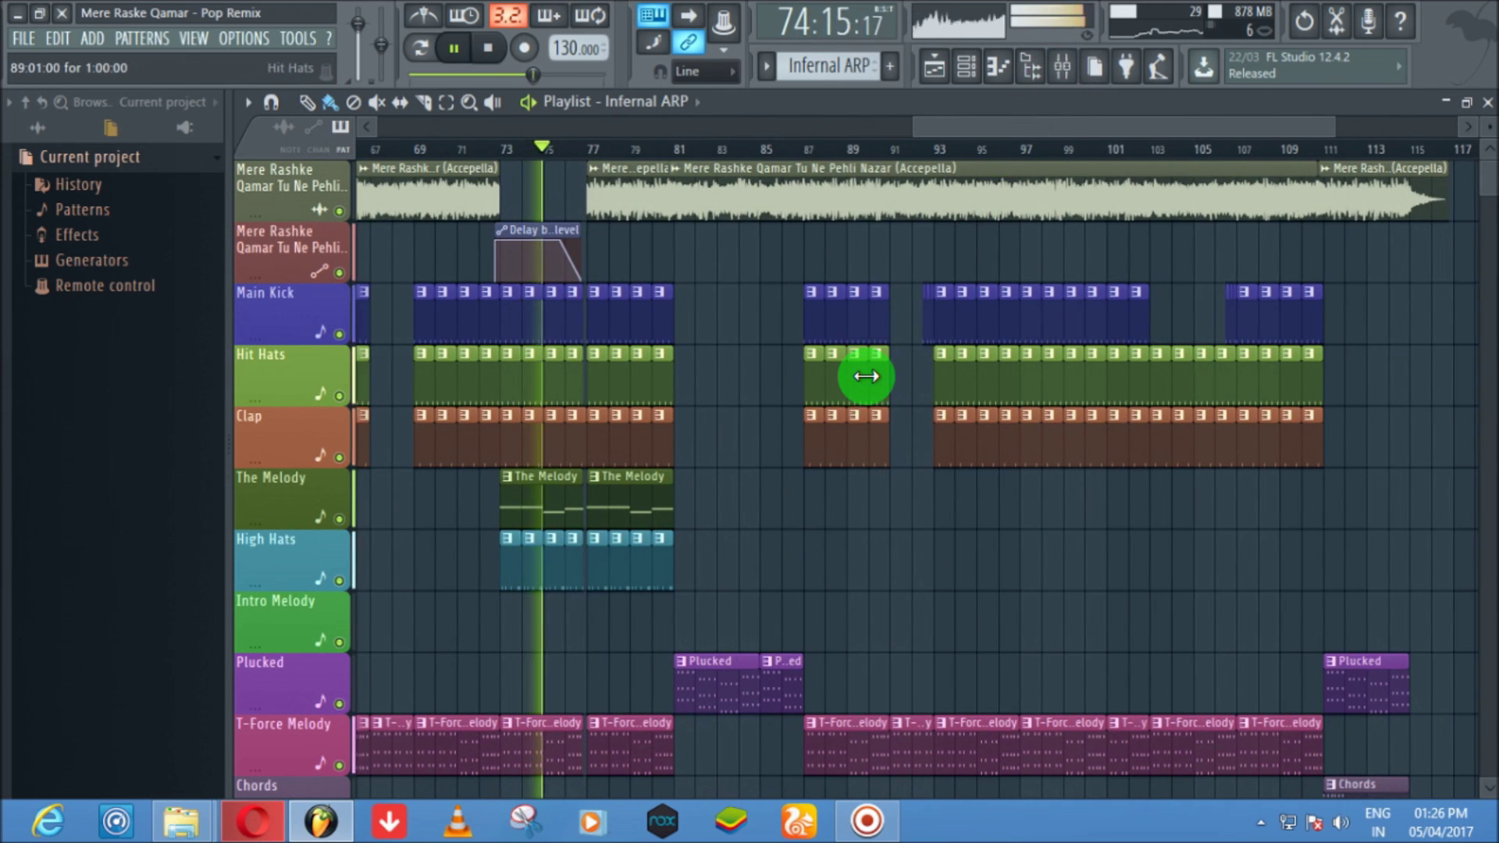
Step: Display the Infernal ARP pattern's Nexus #2 notes in the piano roll and close it
left_click(1000, 76)
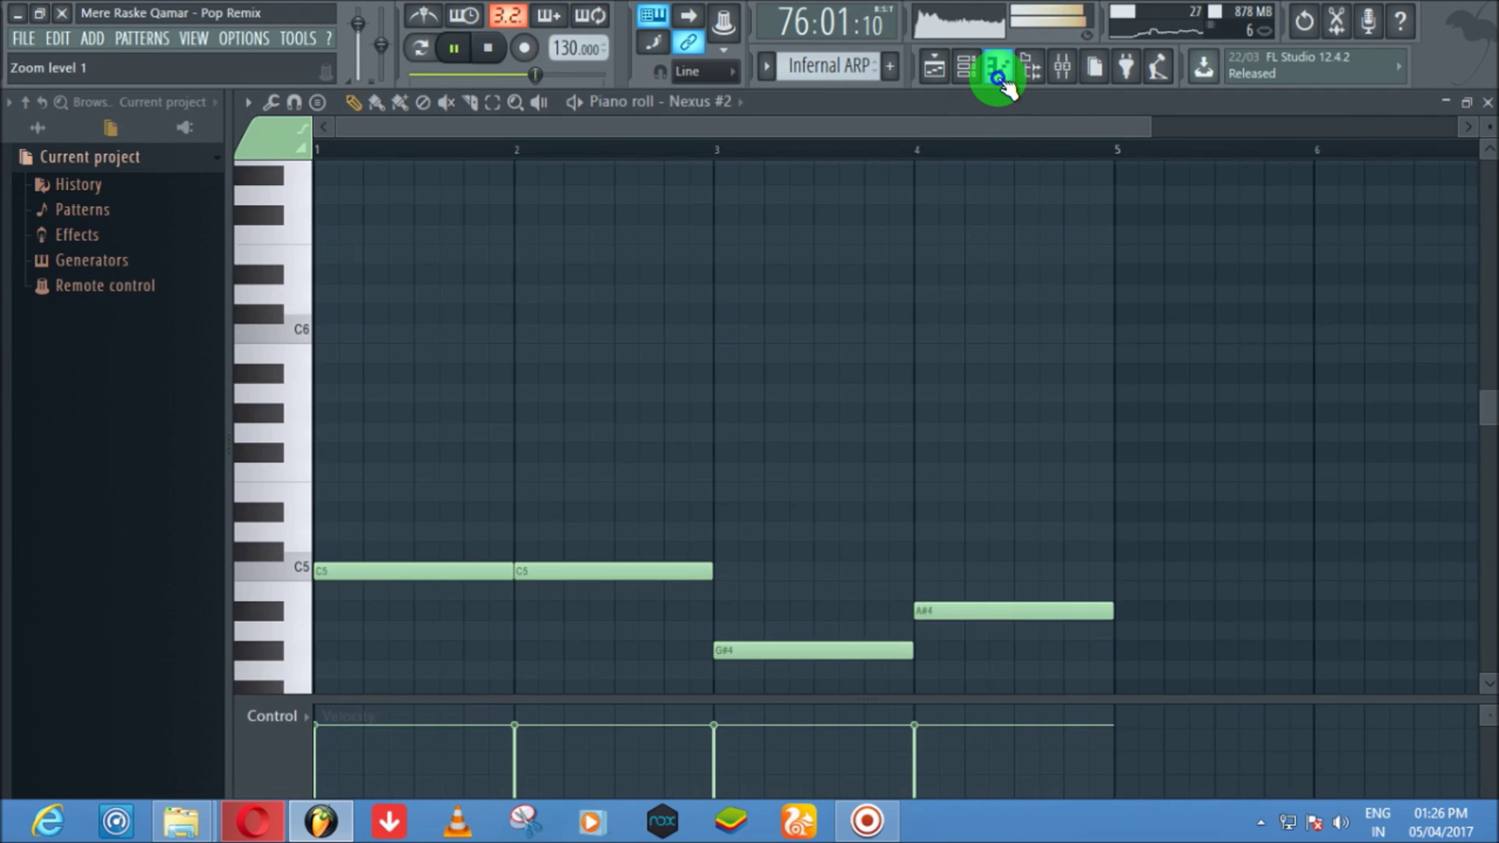
scroll(957, 127, "down", 3)
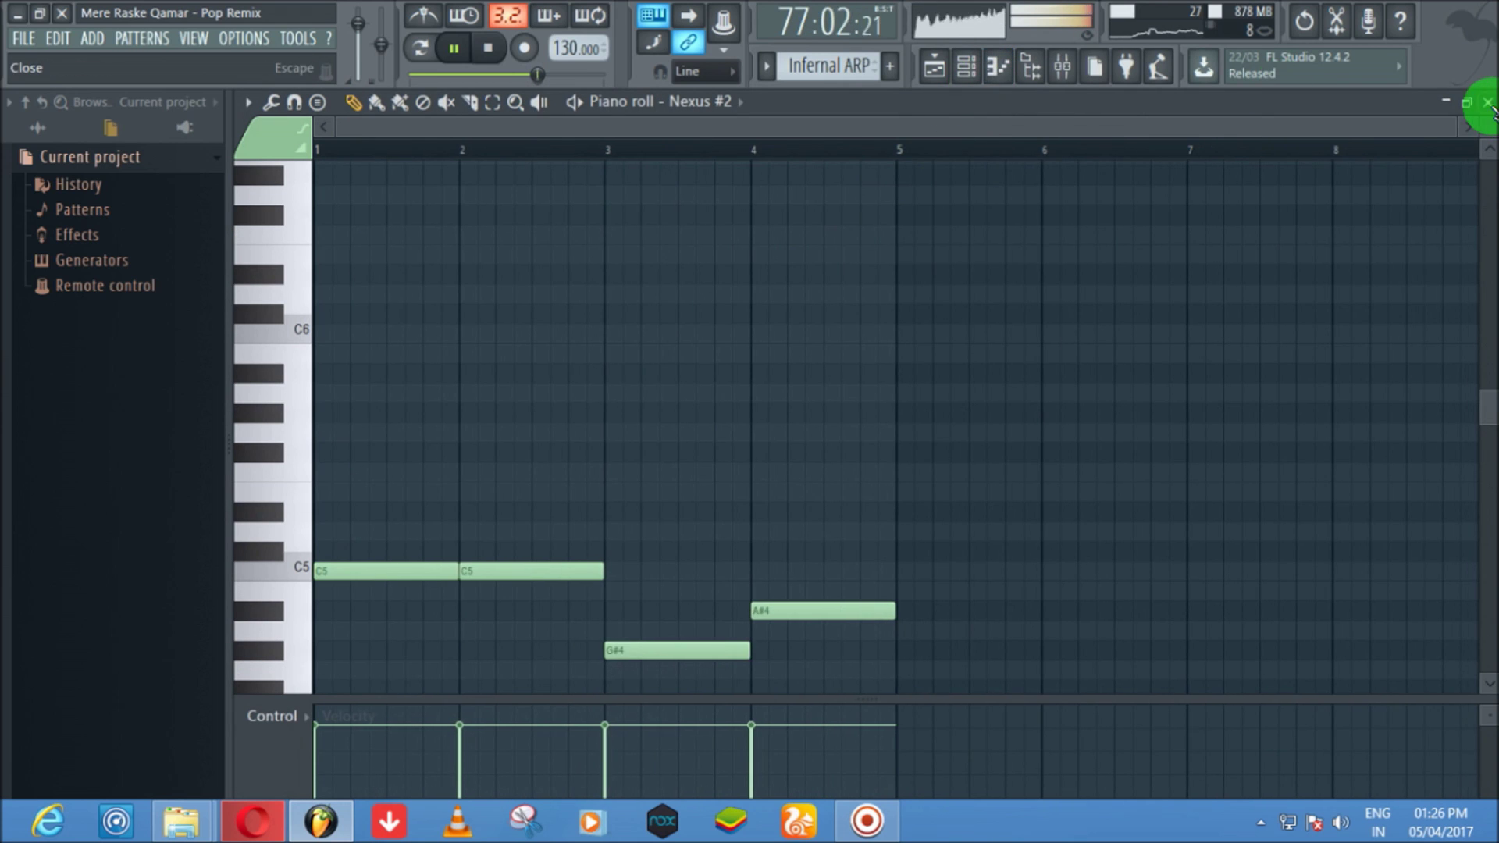
left_click(1489, 104)
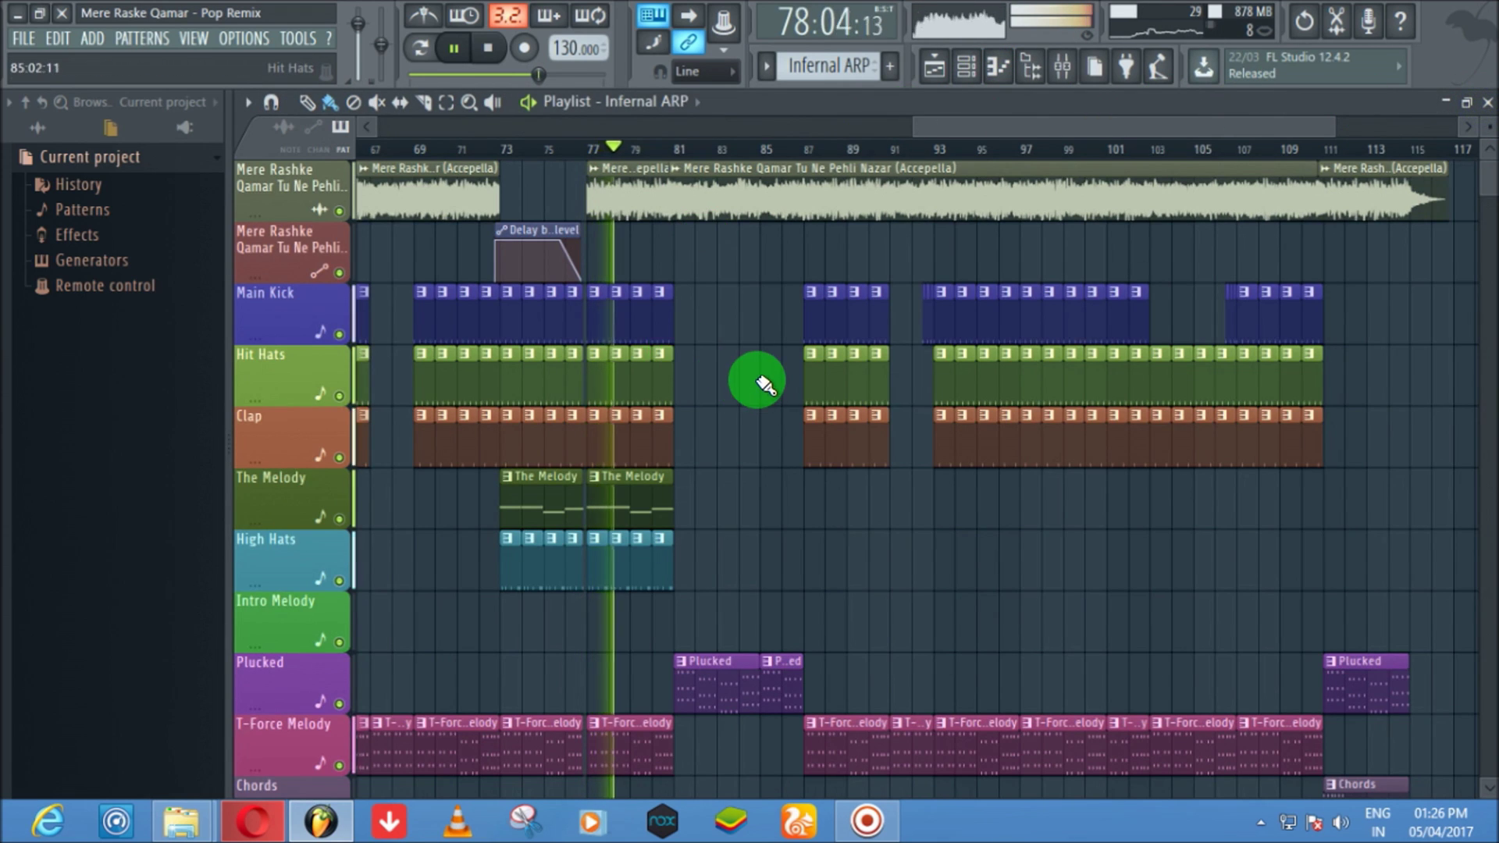
Step: Display all of the Plucked pattern's T-Force Alpha Plus notes in the piano roll, then close it
scroll(785, 423, "down", 3)
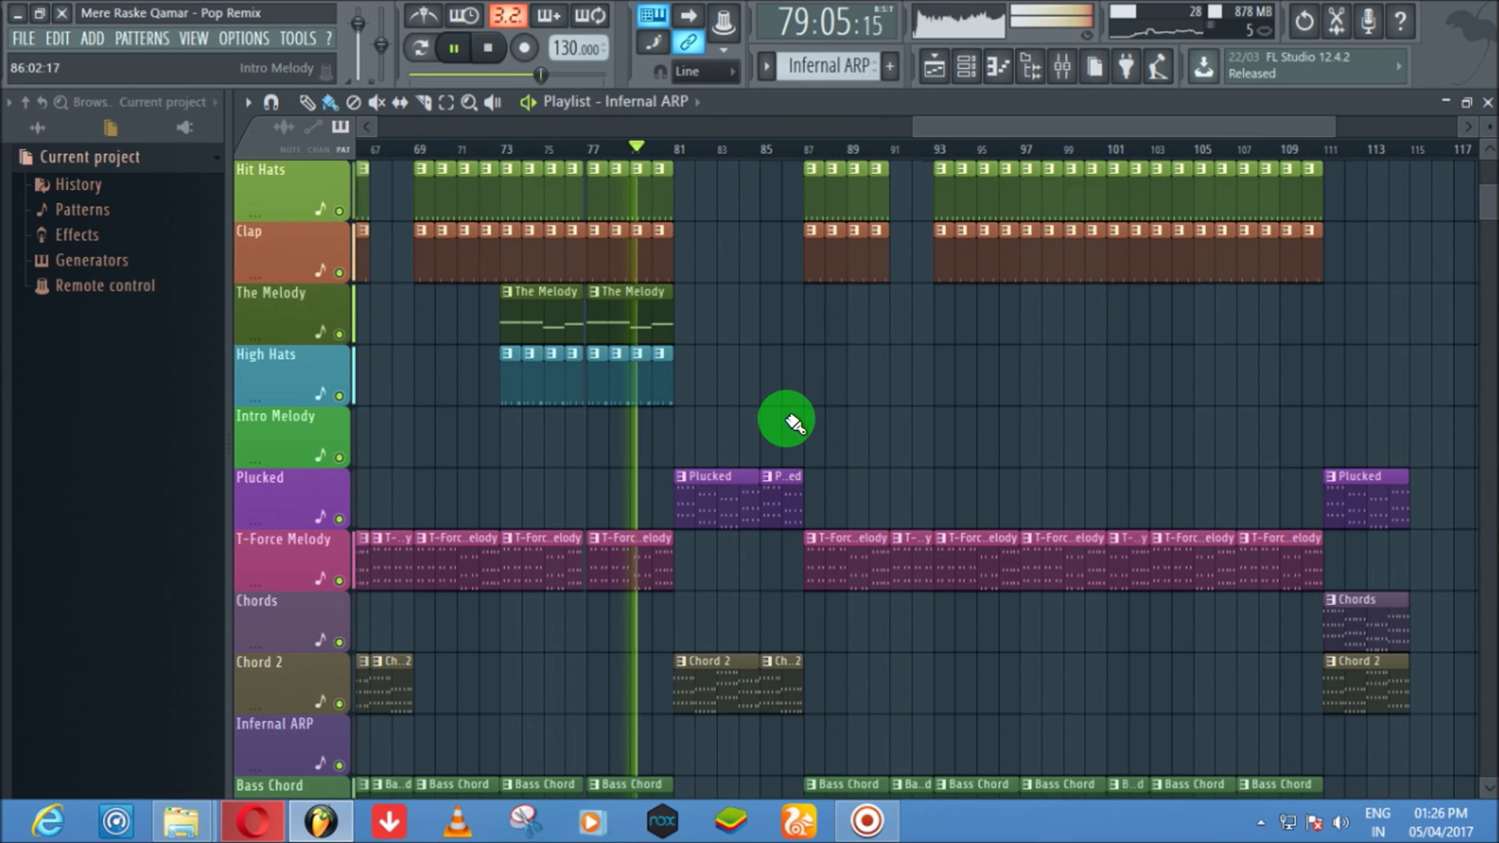
left_click(1000, 68)
double_click(569, 434)
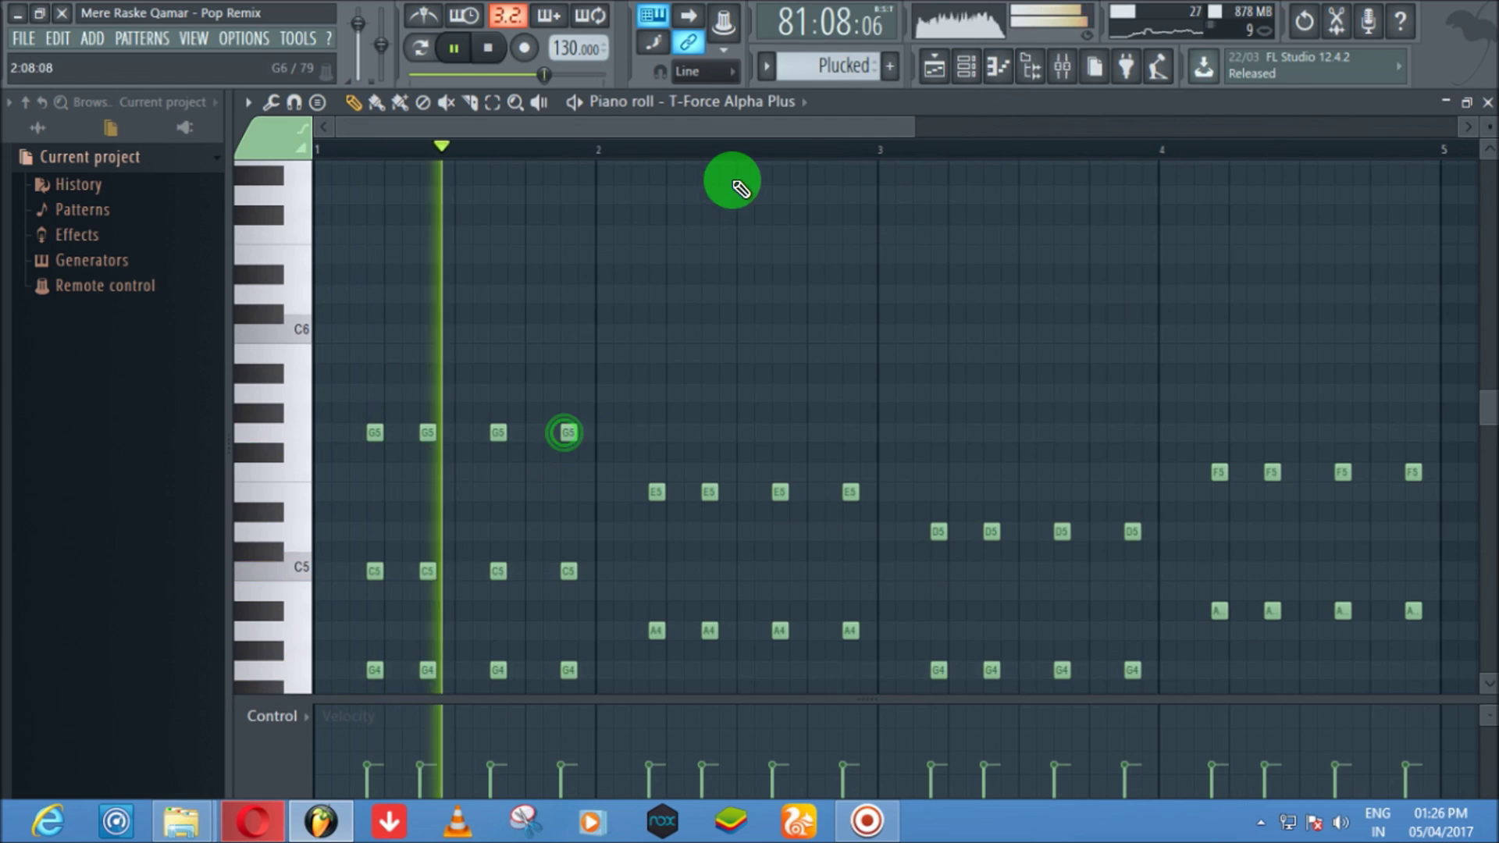
scroll(743, 232, "down", 3)
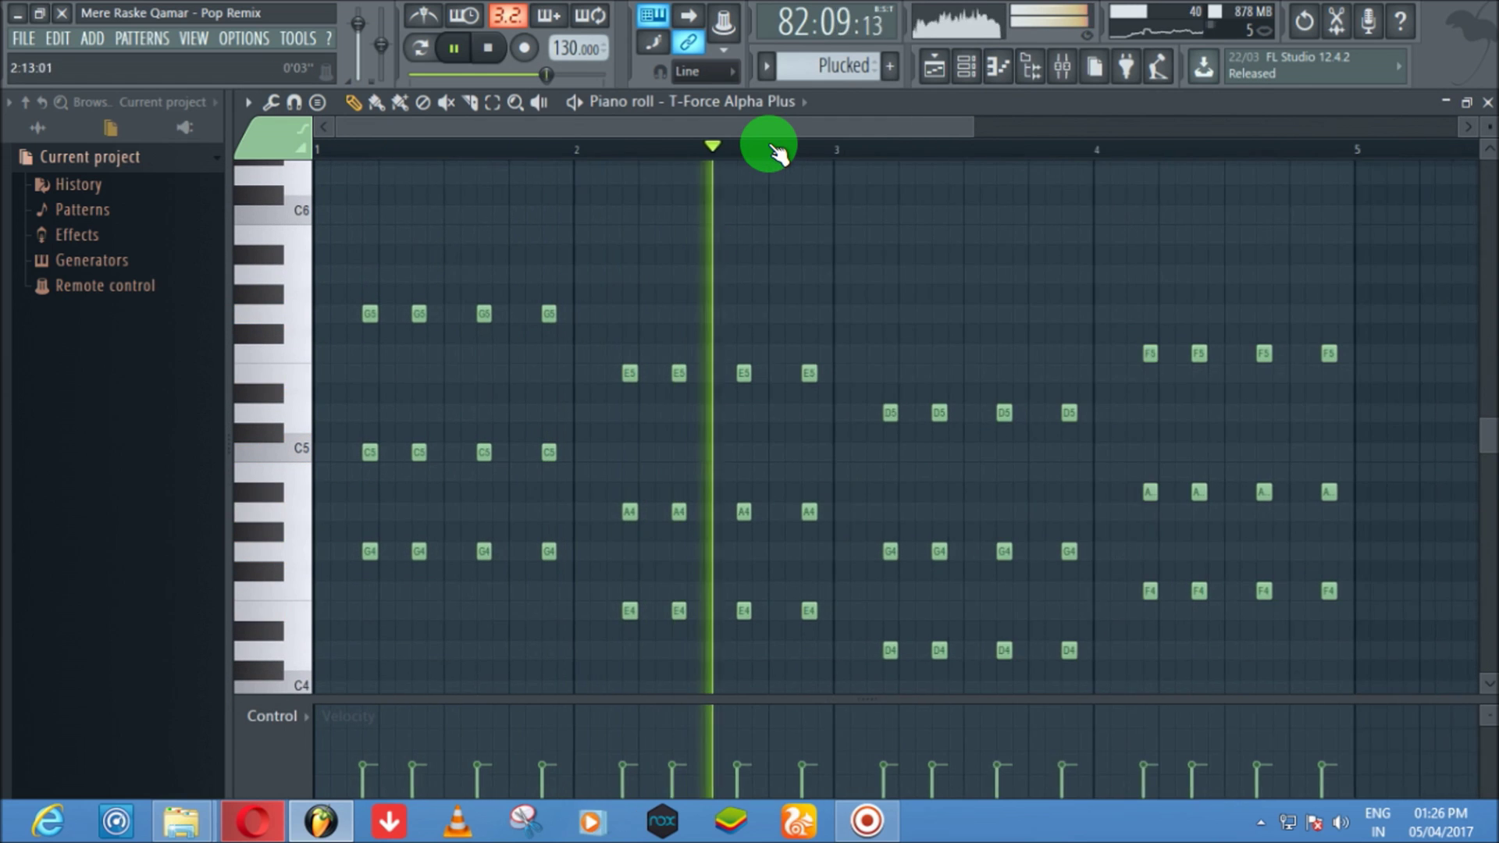
scroll(777, 152, "down", 3)
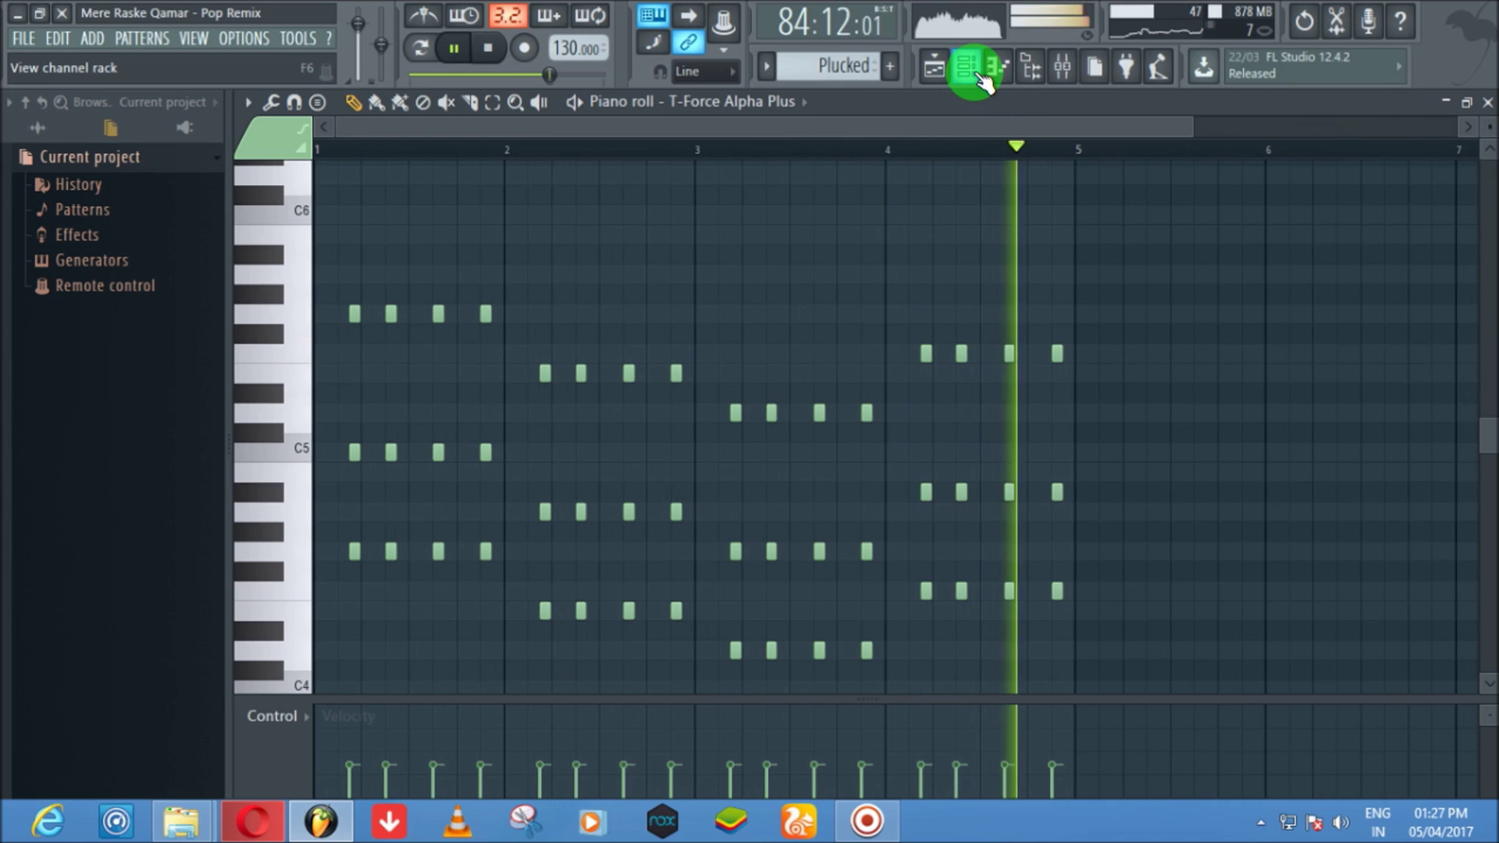
left_click(1487, 103)
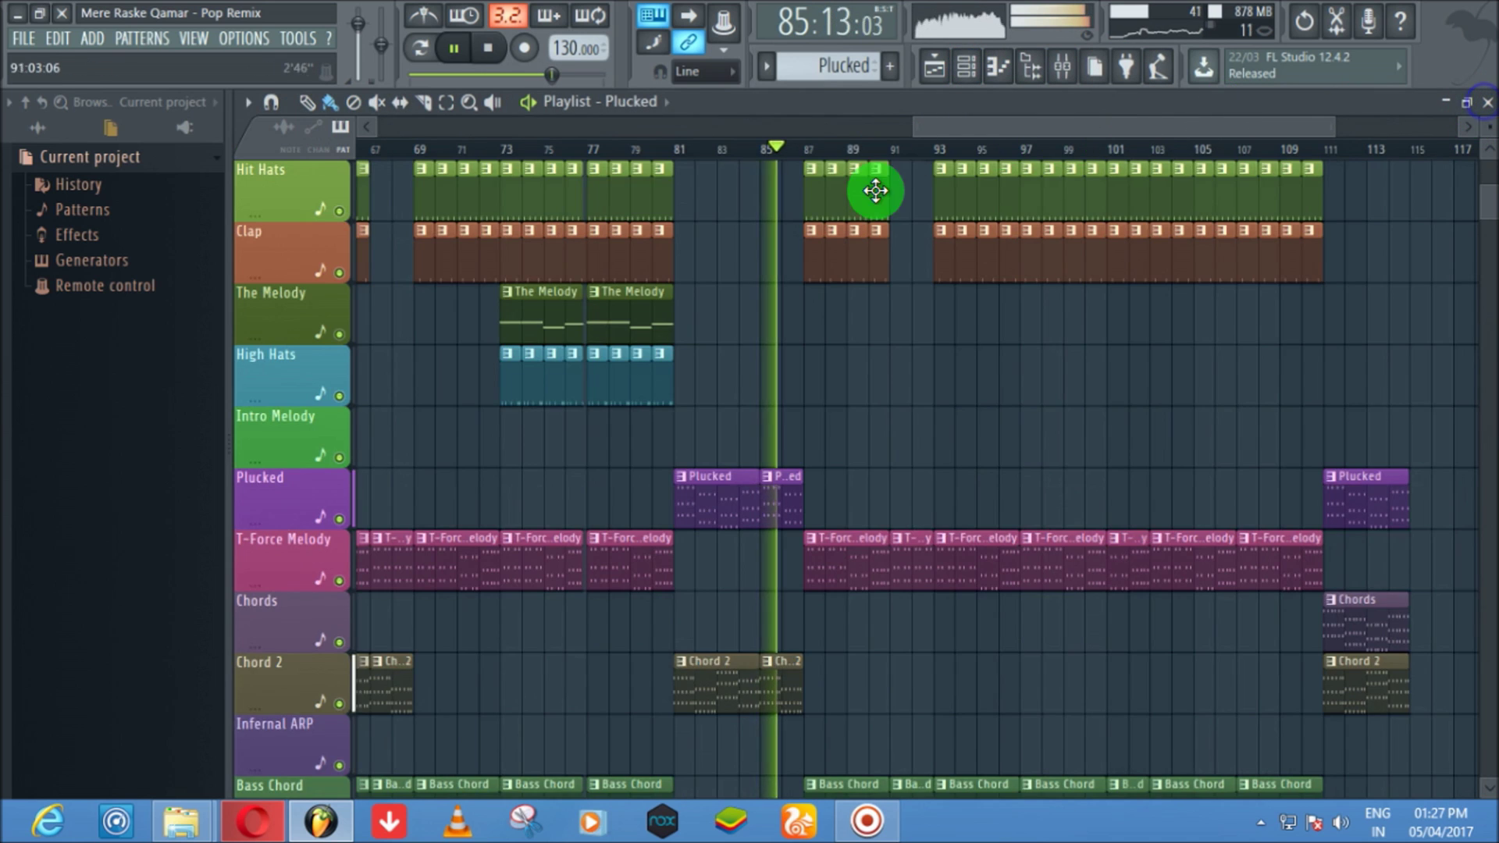
Step: Examine the Main Kick, Hit Hats and Clap clips in the playlist between about bars 90 and 98
scroll(827, 295, "up", 3)
scroll(860, 128, "right", 4)
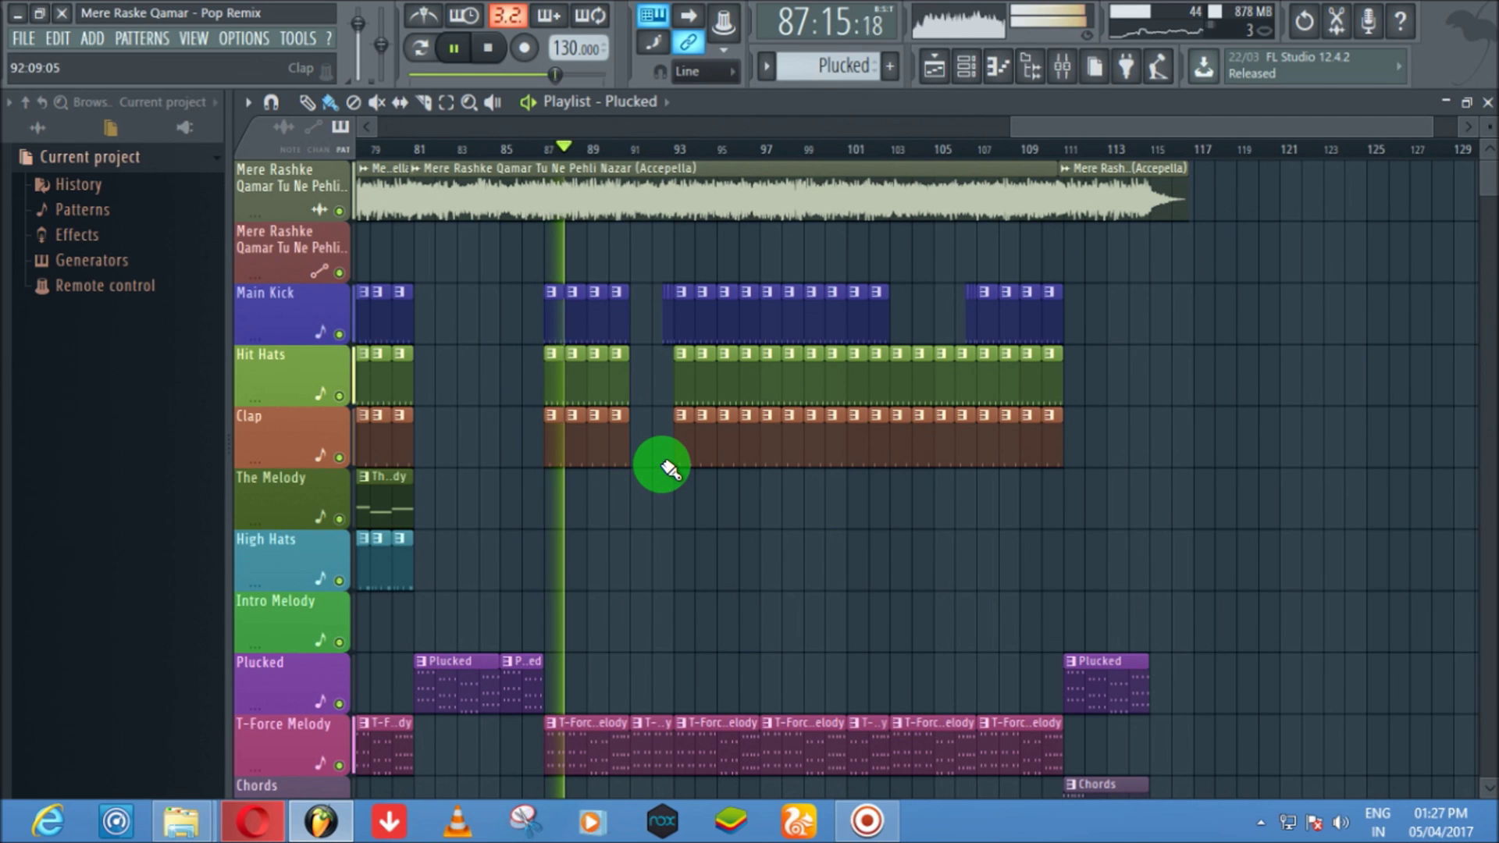
scroll(667, 467, "down", 1)
scroll(670, 160, "up", 5)
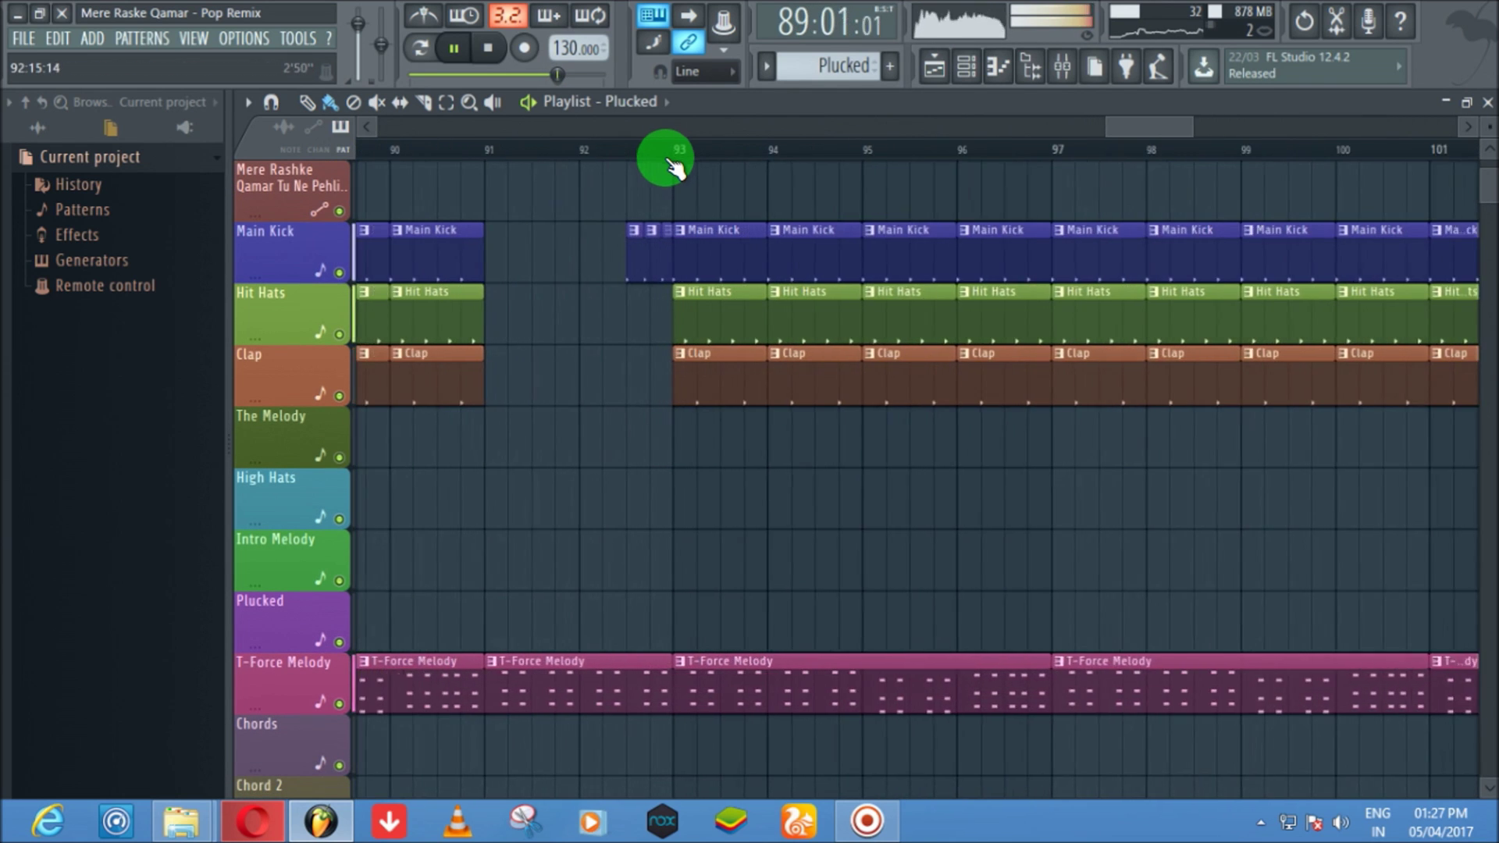
scroll(660, 305, "up", 1)
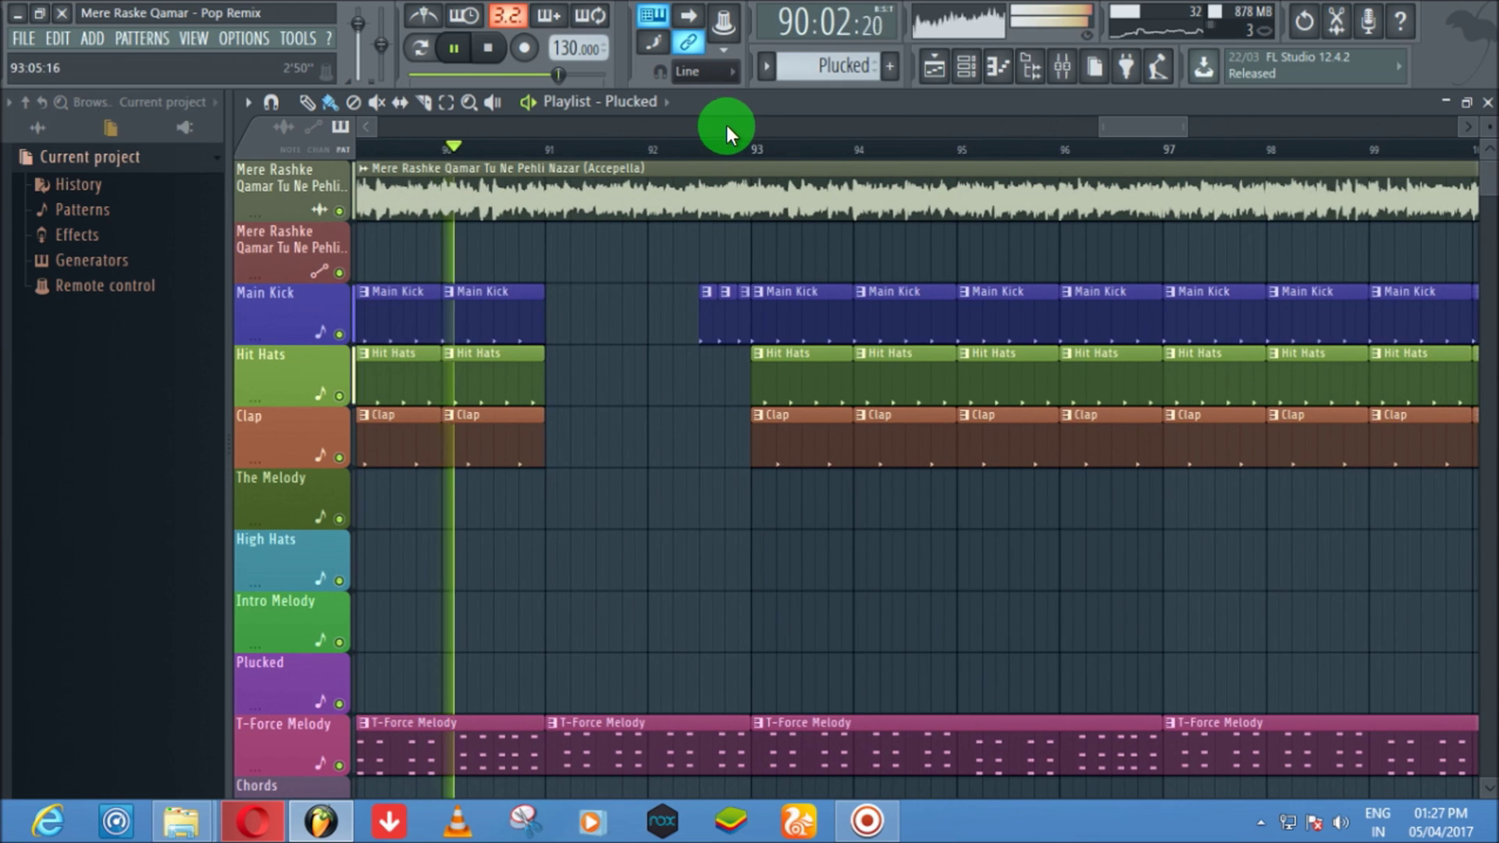
scroll(729, 156, "down", 1)
scroll(731, 164, "up", 2)
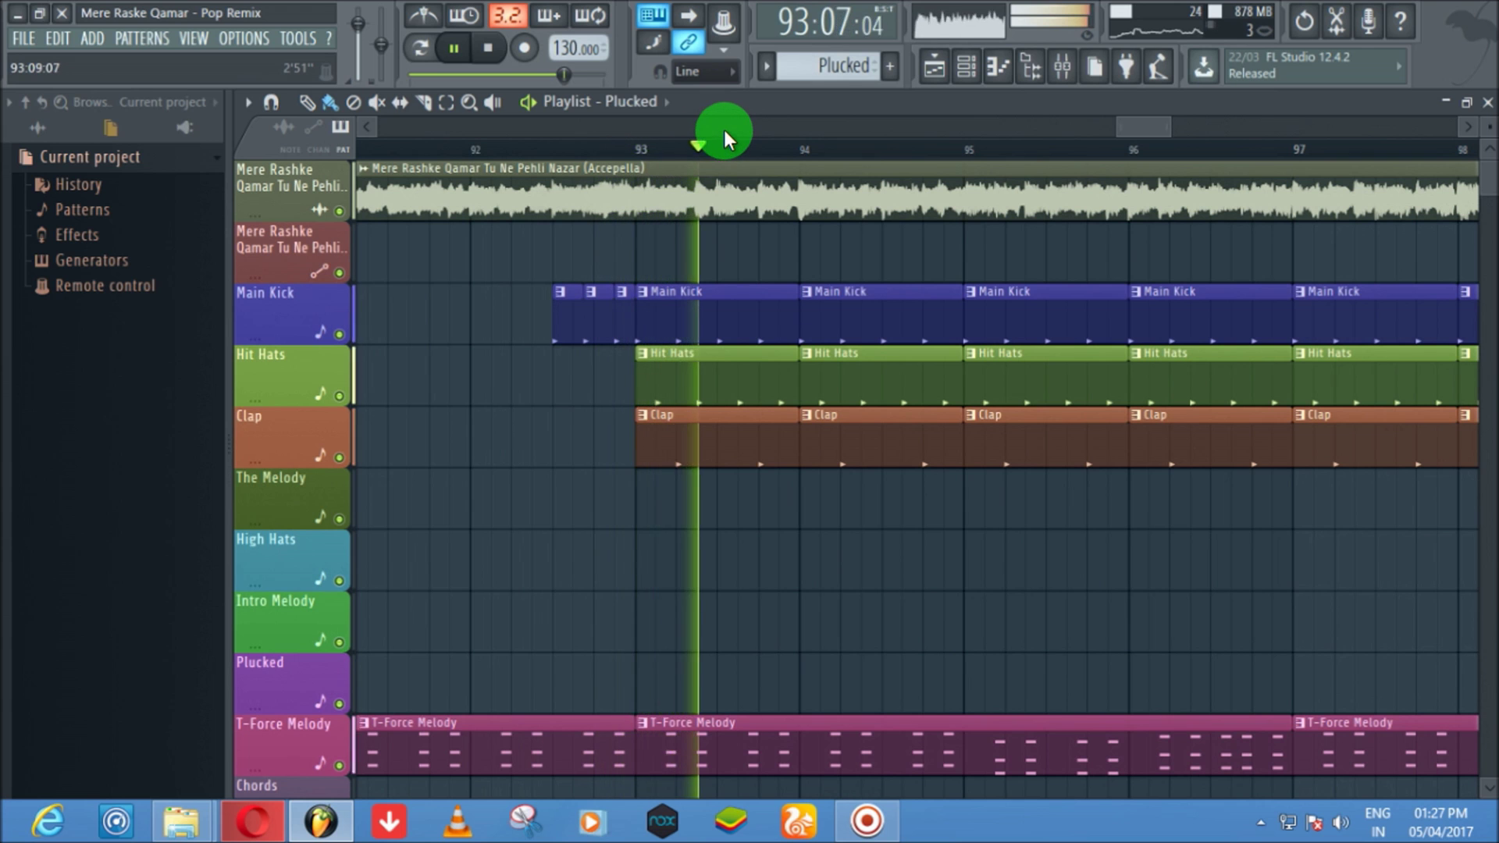
Step: Review the melody, bass, piano, LightRay Key Chords and FX tracks in the playlist from about bar 84 onward
scroll(724, 130, "down", 4)
scroll(762, 270, "down", 1)
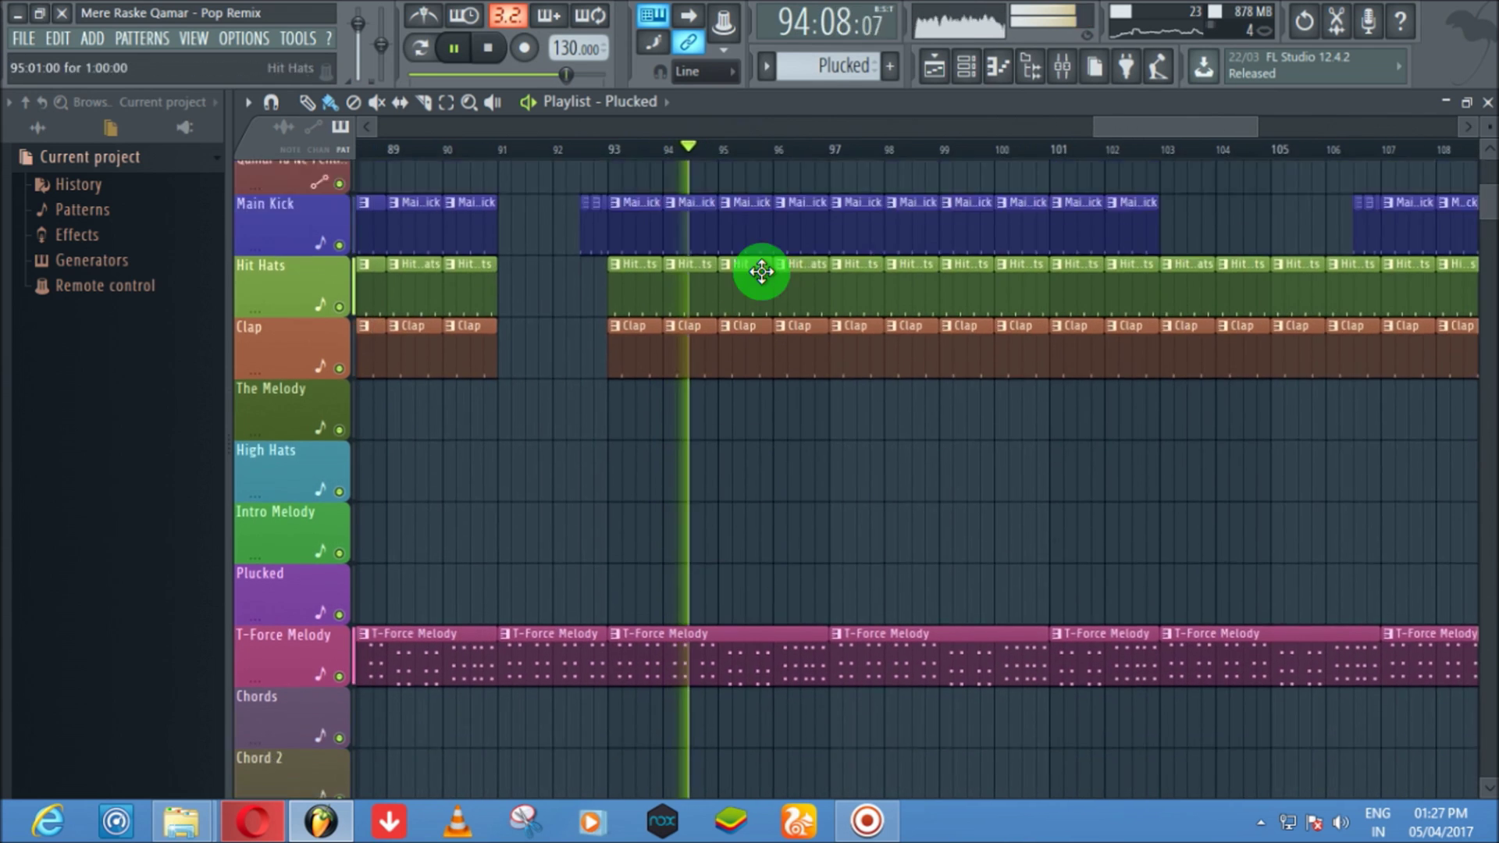
scroll(761, 271, "down", 4)
scroll(828, 152, "down", 2)
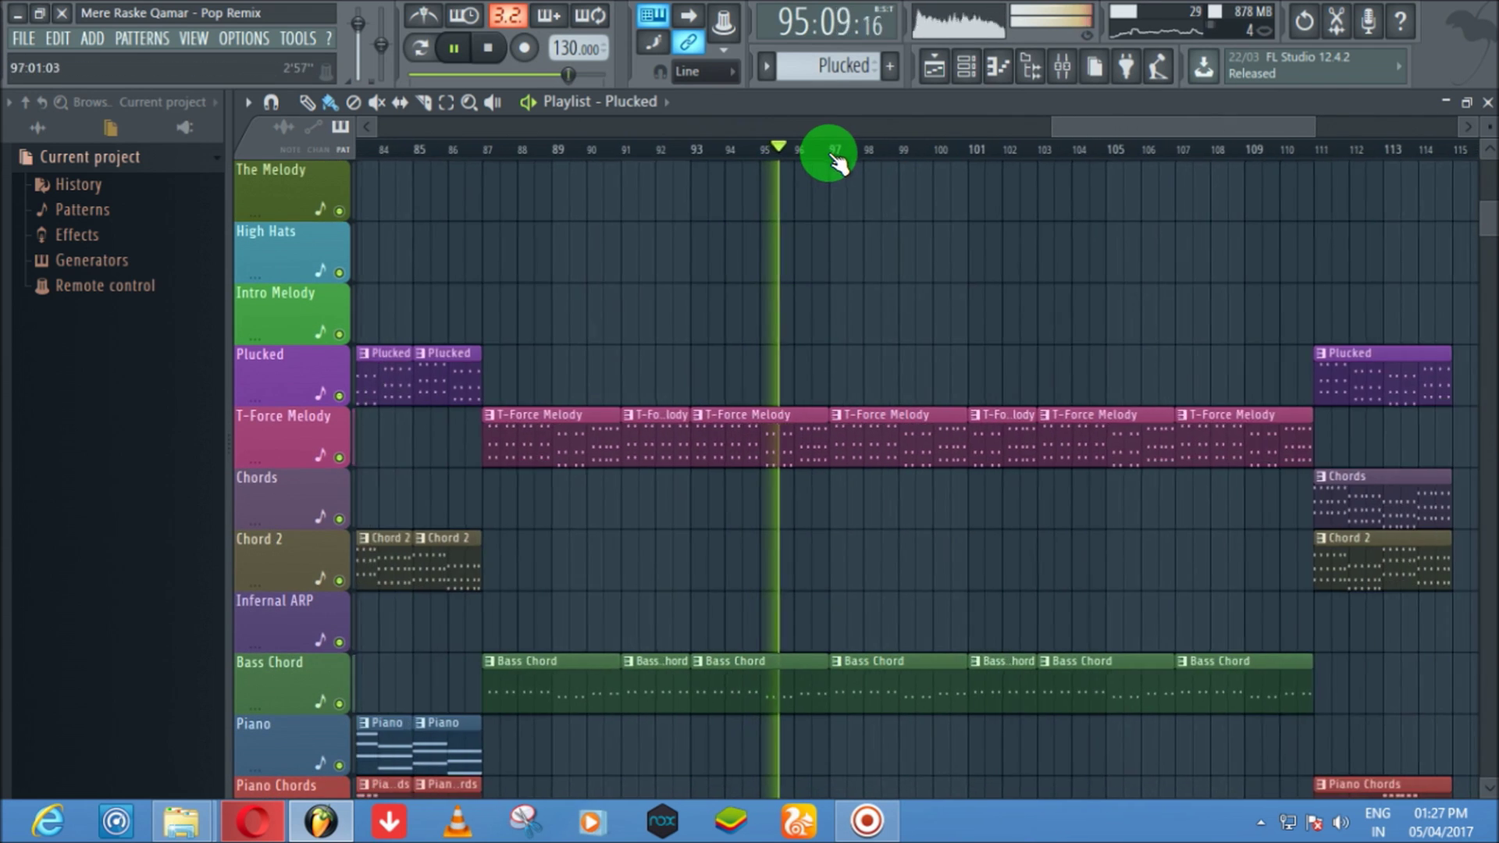
scroll(830, 157, "down", 2)
scroll(820, 341, "down", 7)
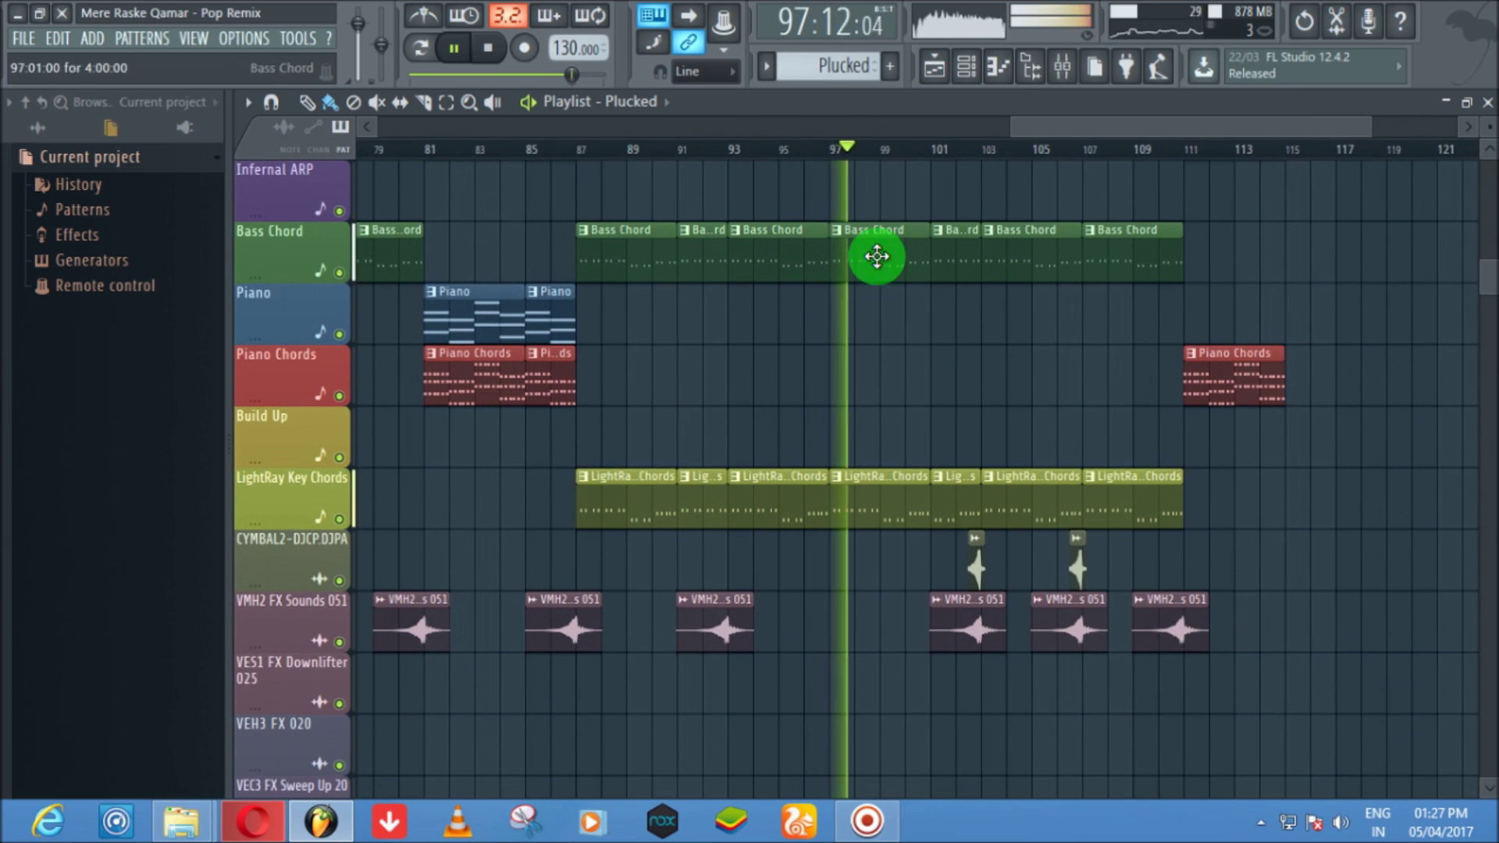
scroll(845, 120, "right", 4)
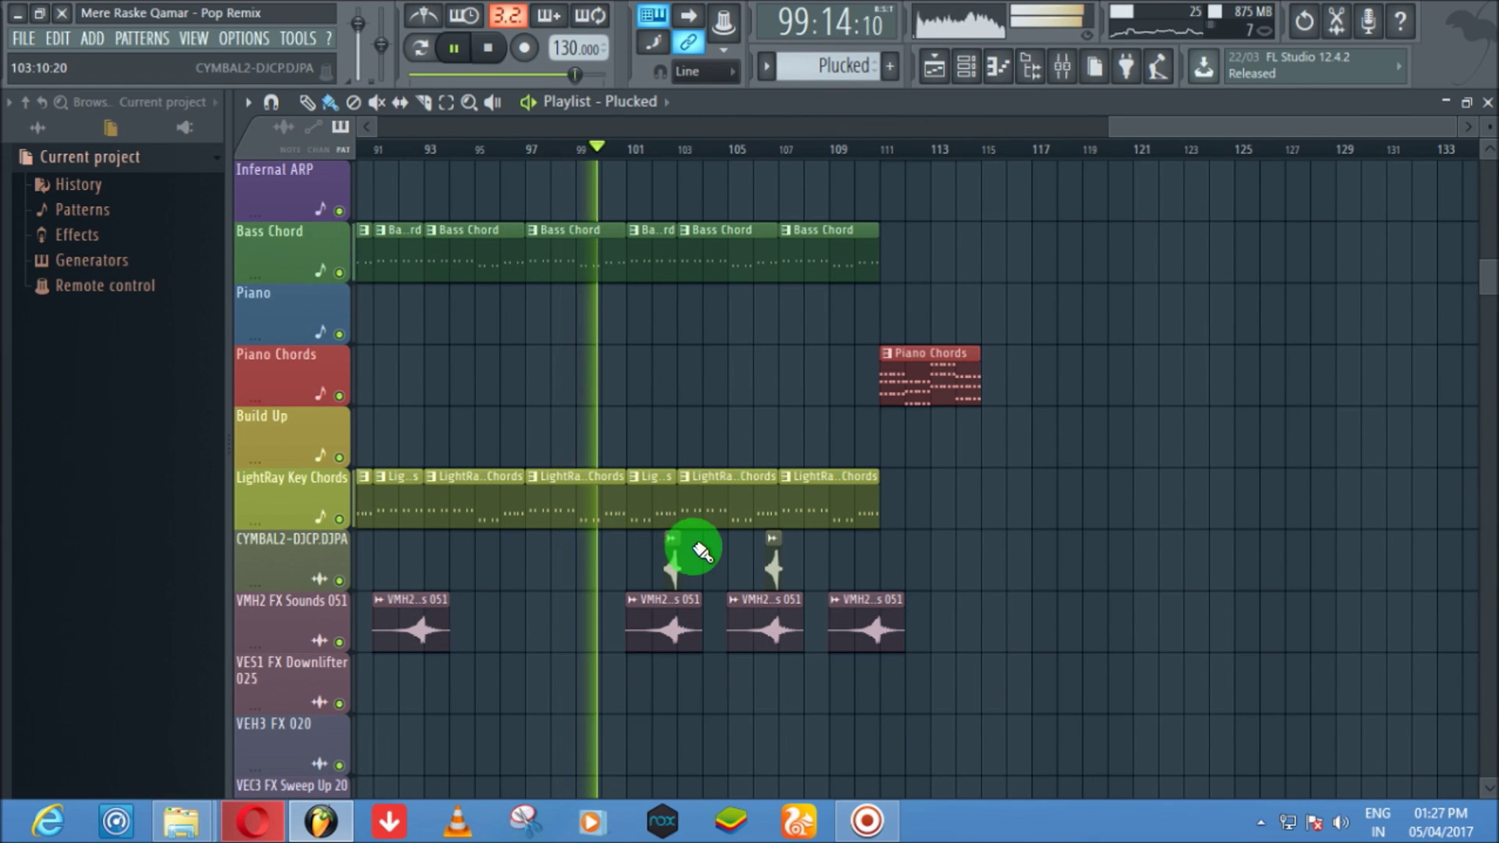
Step: Examine the Main Kick clips leading into bar 107, then display the full song arrangement
scroll(697, 550, "up", 12)
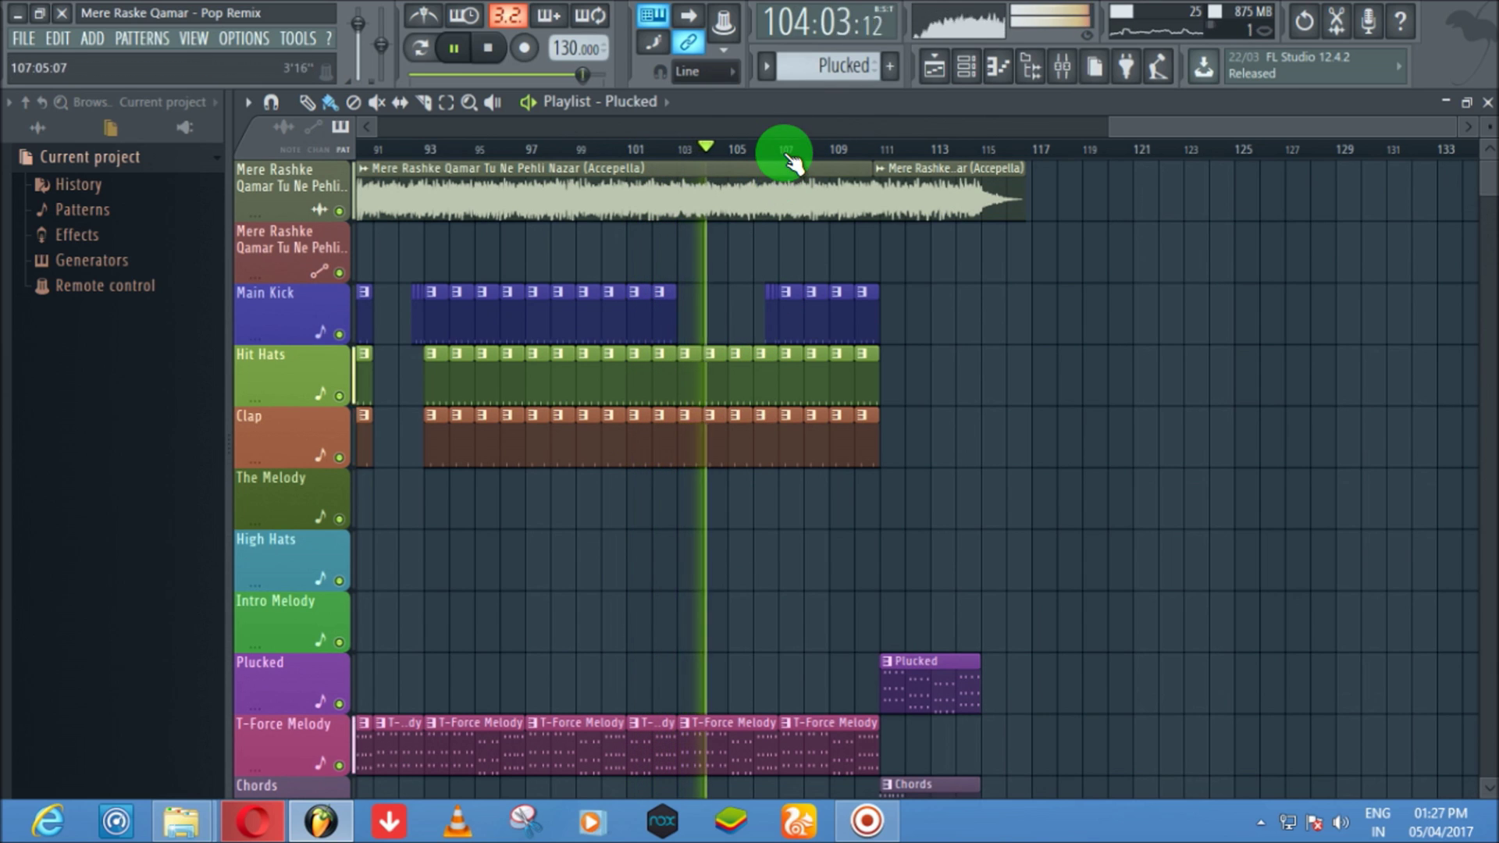
scroll(789, 166, "up", 5)
scroll(789, 156, "up", 3)
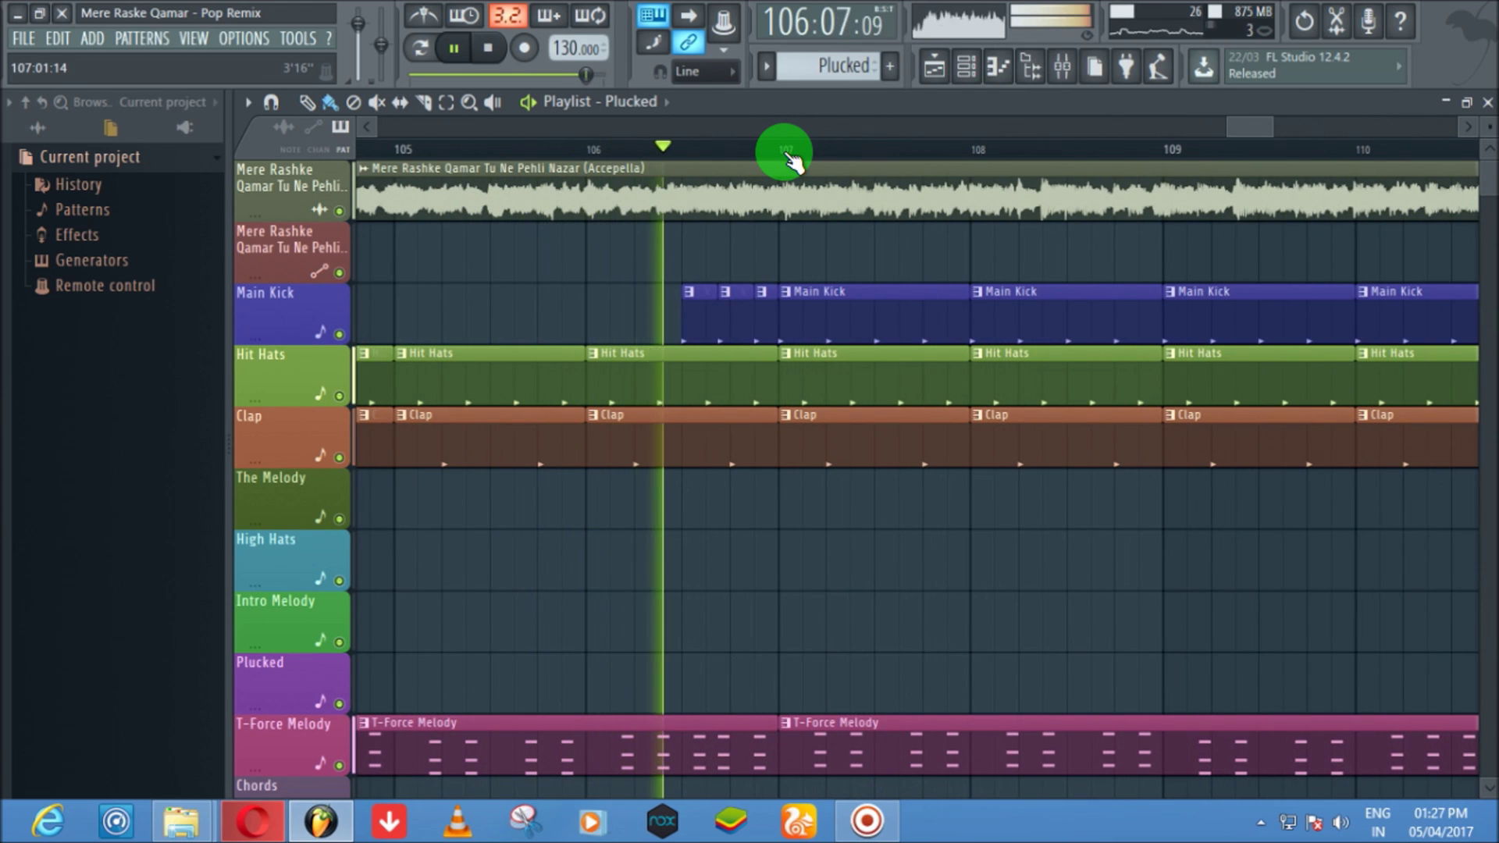
scroll(789, 156, "down", 8)
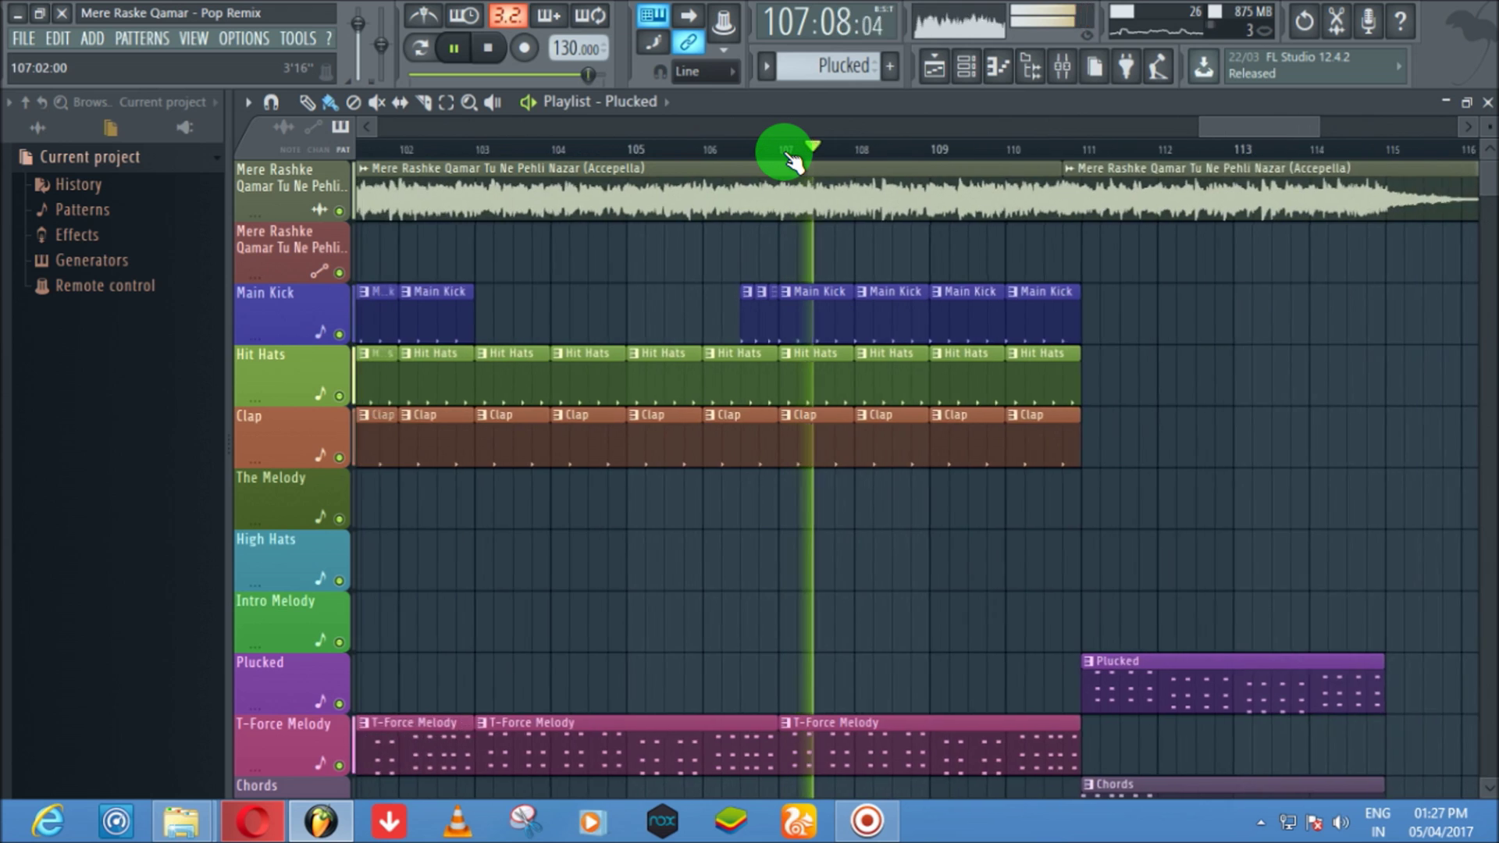
scroll(792, 153, "down", 8)
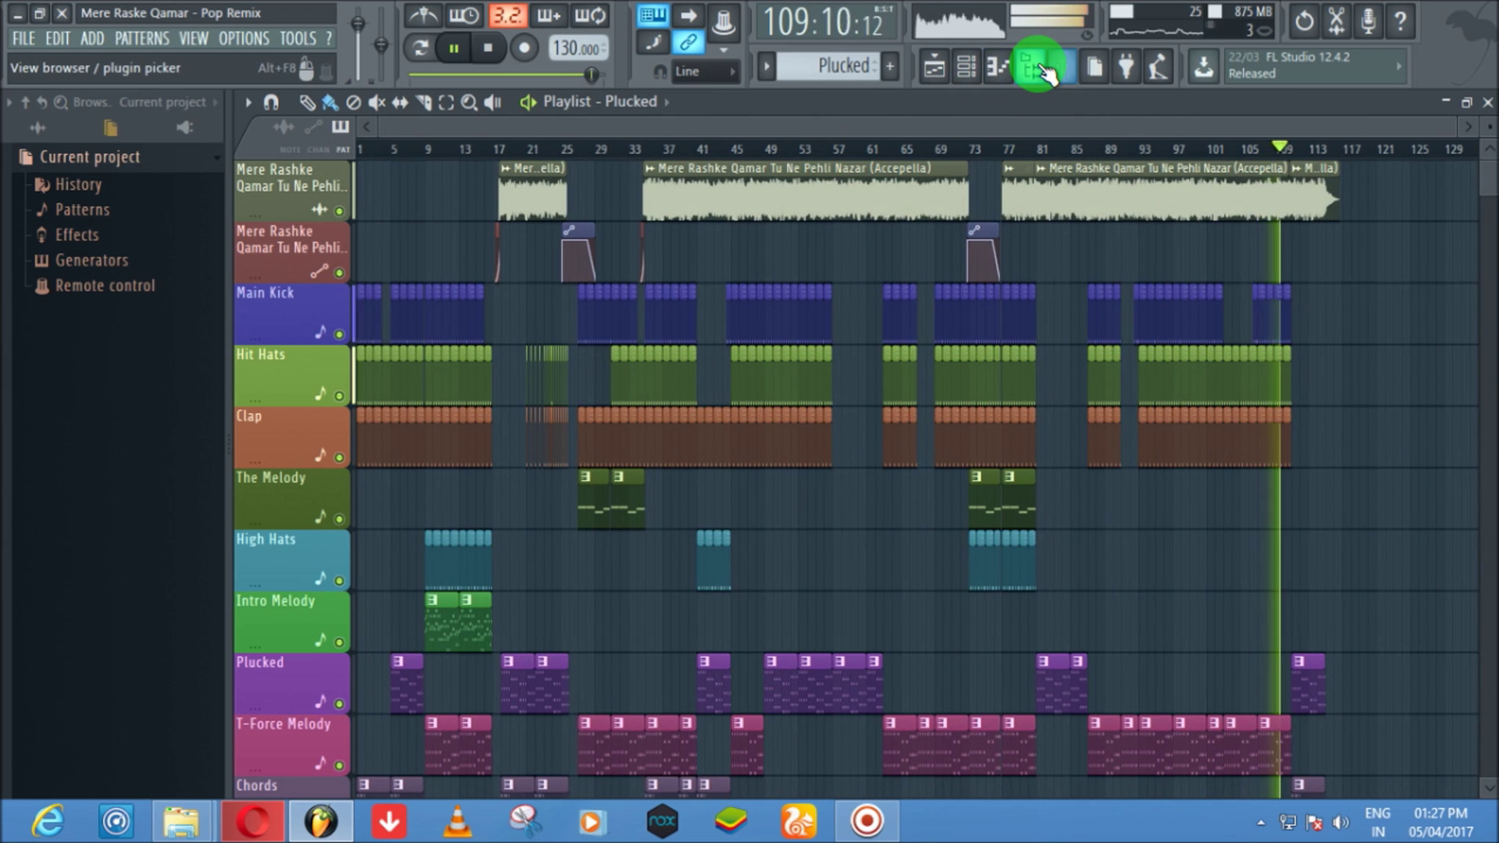
Step: Look over the mixer's tracks and the Master track's effects, close the mixer and view the end of the song
left_click(1064, 70)
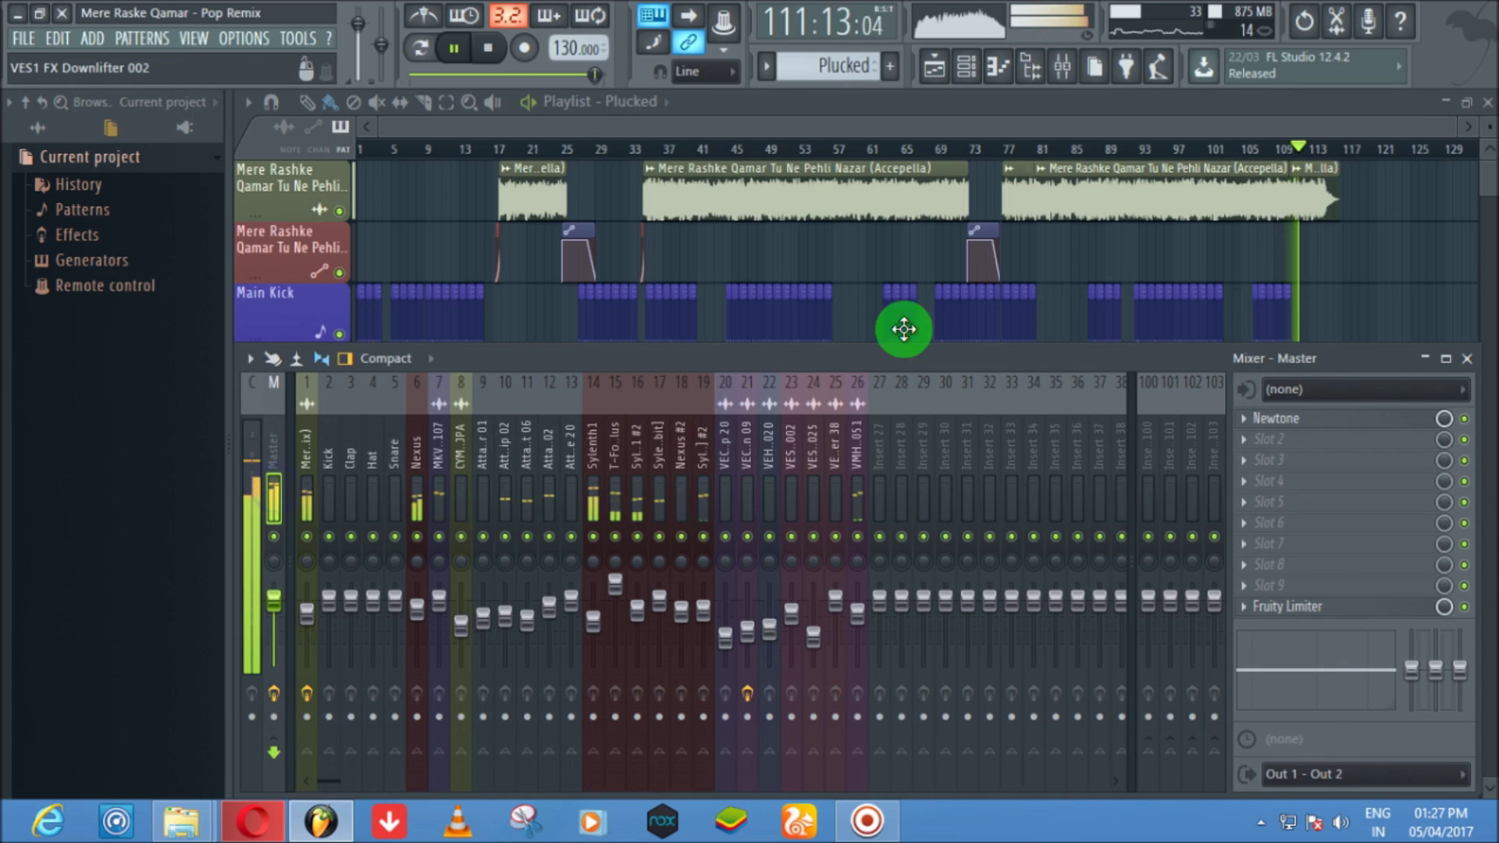
key("F9")
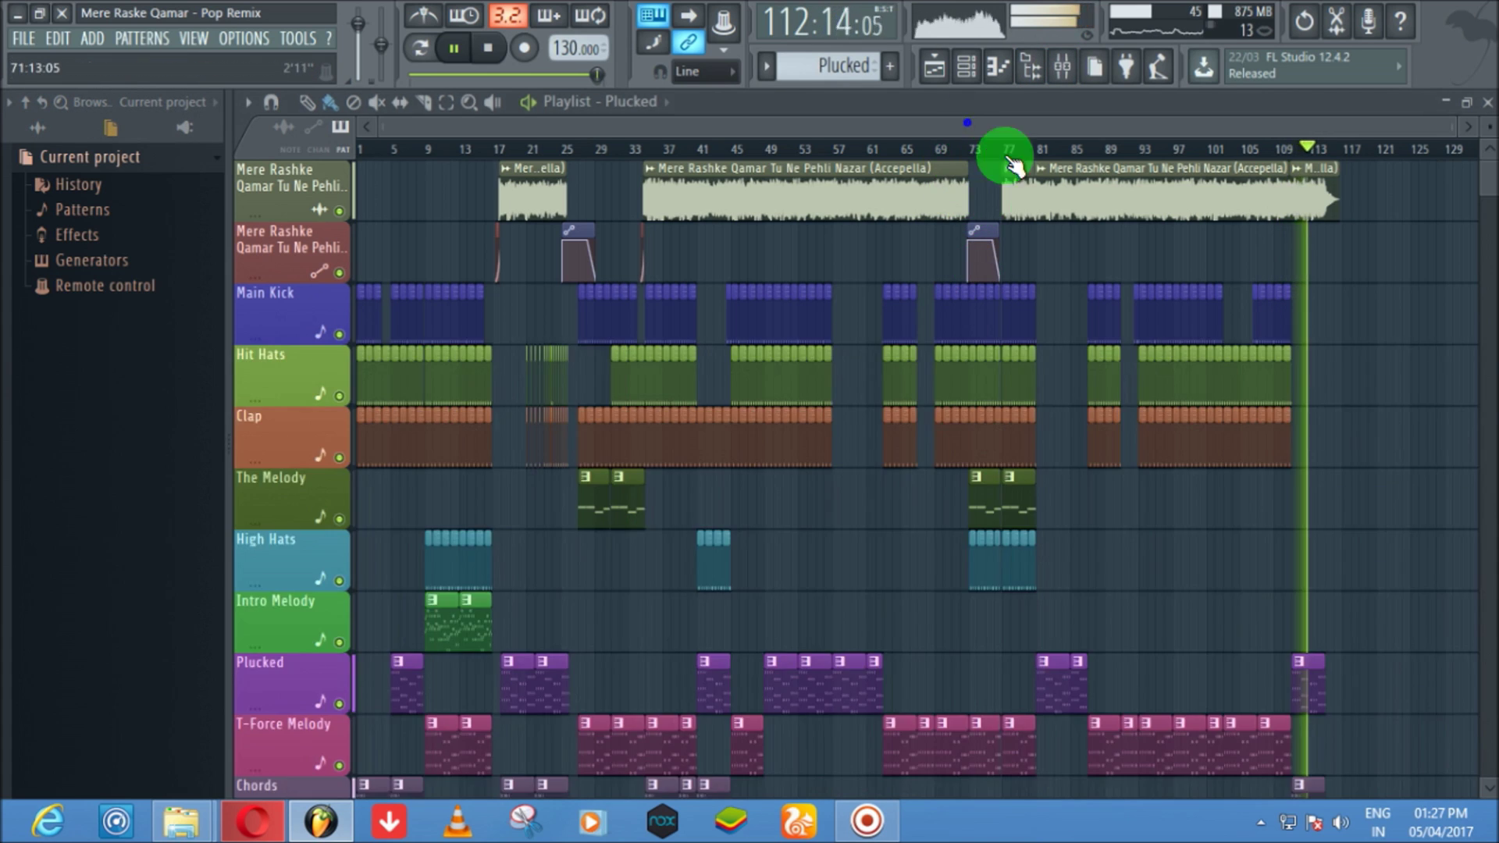
scroll(1188, 157, "up", 1)
scroll(1161, 133, "down", 2)
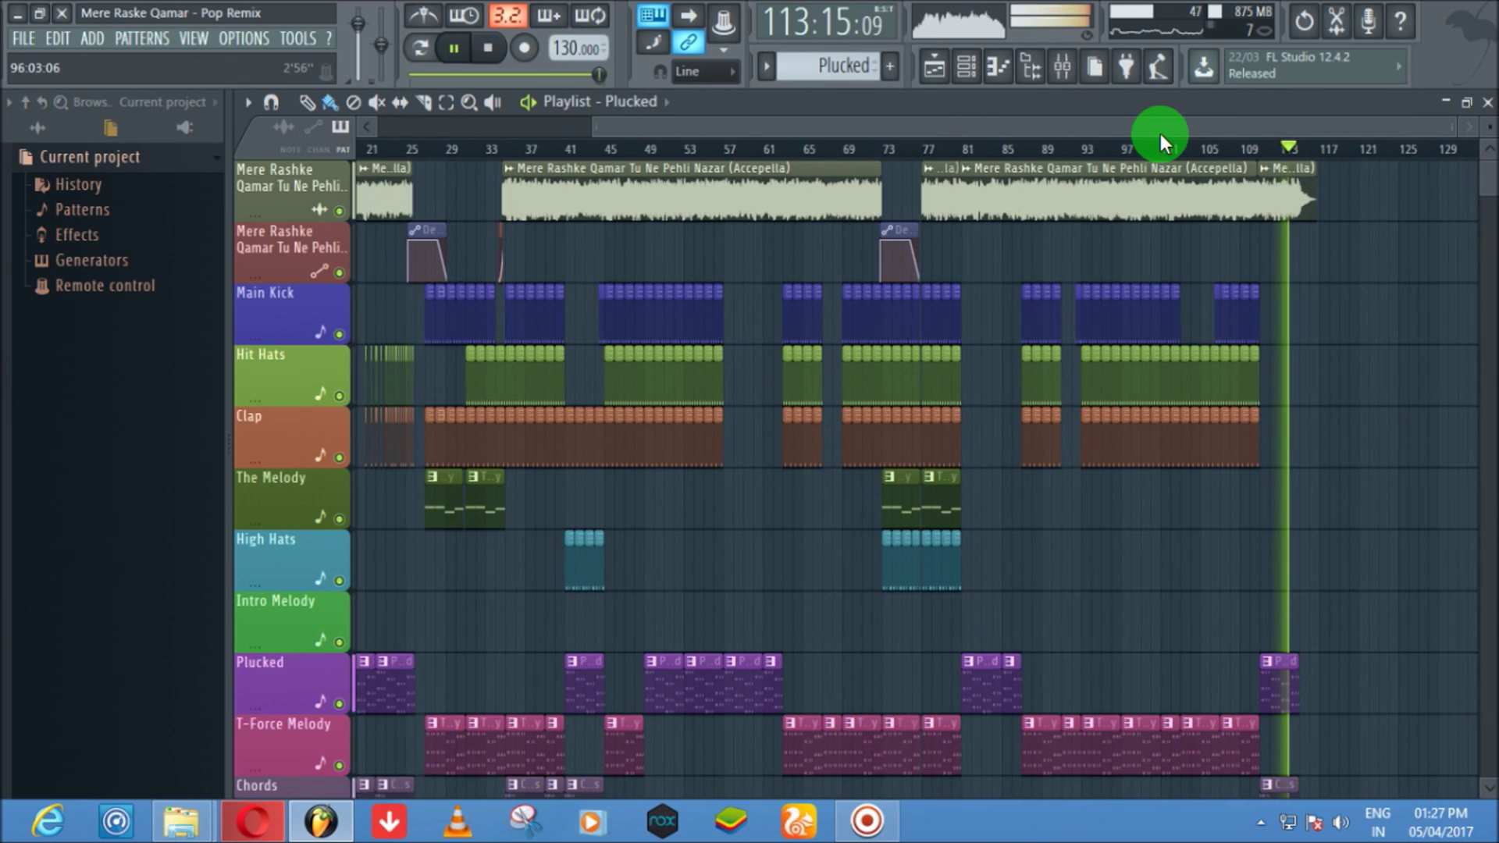